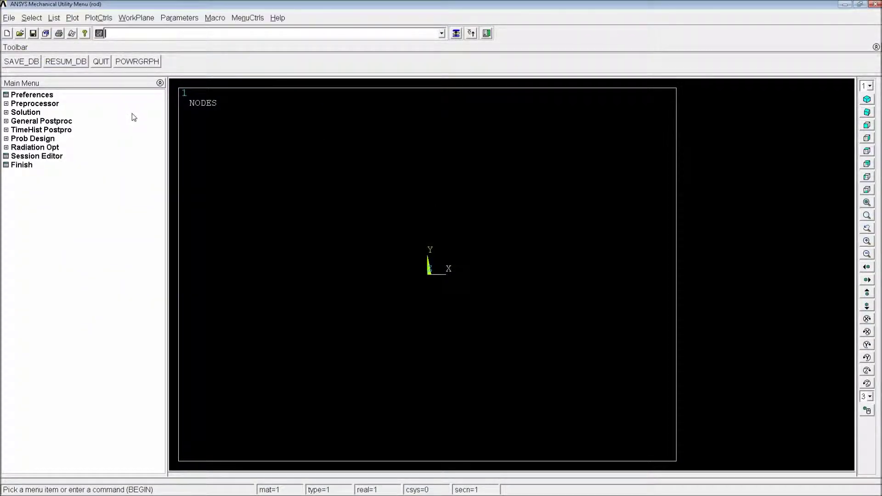
# Step: Import connecting-rod1.x_t as Parasolid (PARA) geometry and dismiss the tolerance warning
pyautogui.click(10, 18)
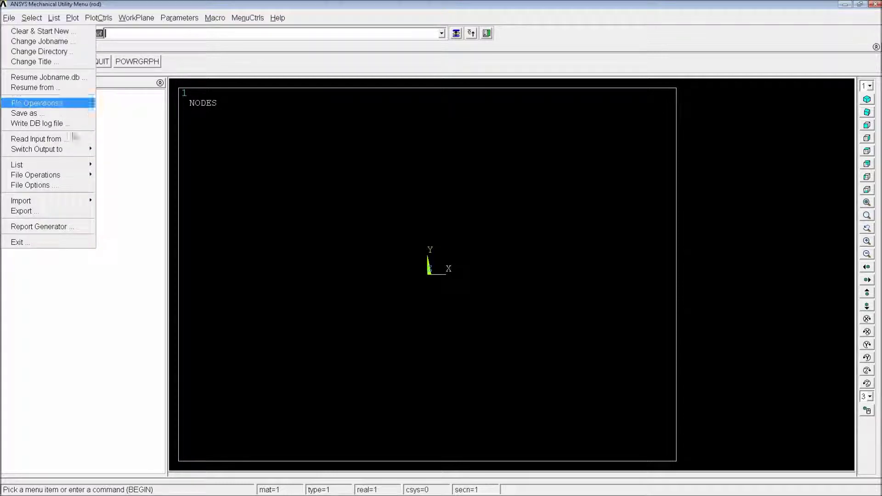
pyautogui.moveTo(73, 198)
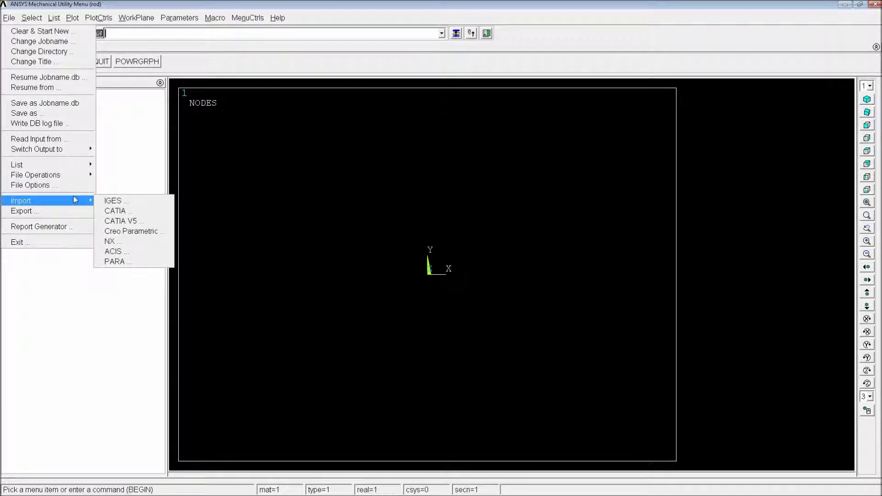
pyautogui.click(129, 261)
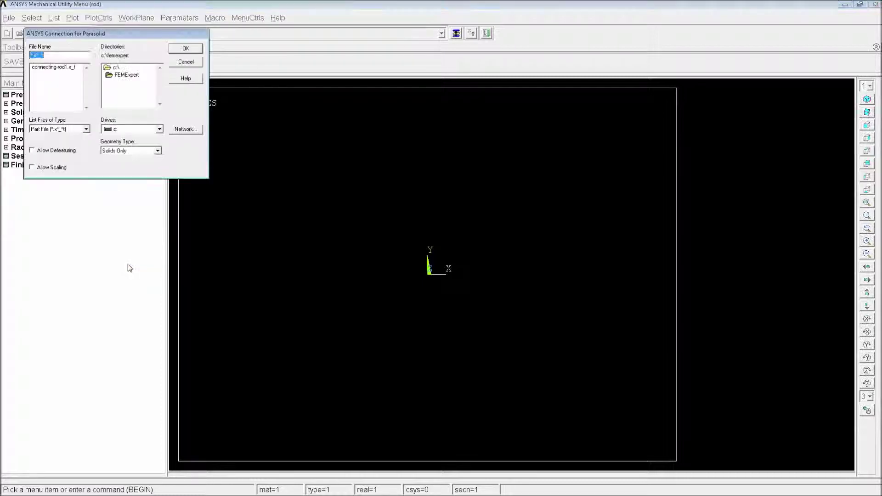
pyautogui.click(68, 67)
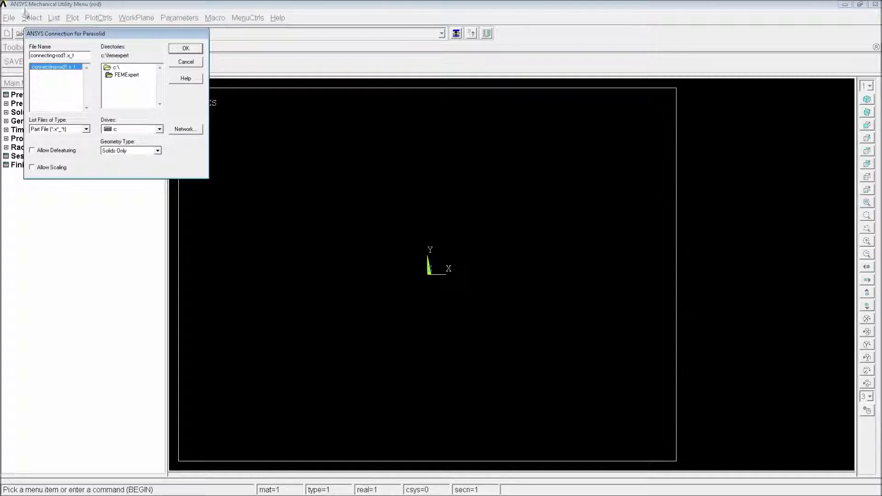
pyautogui.click(185, 49)
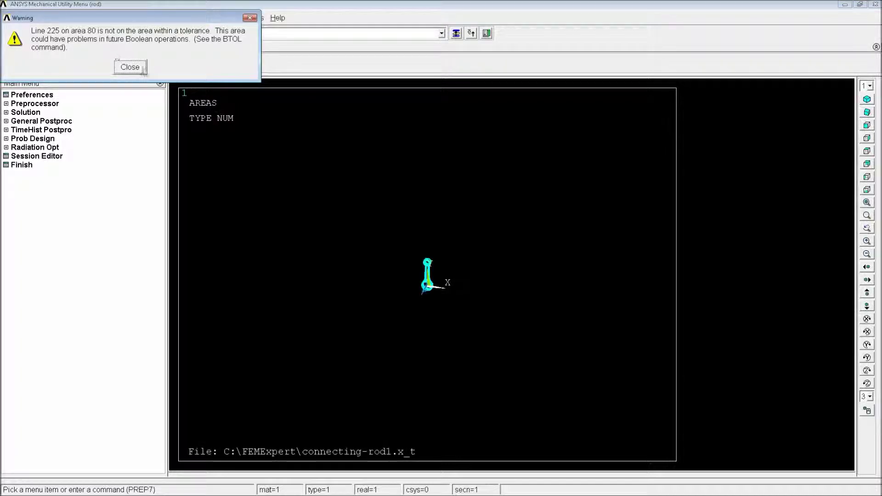
pyautogui.click(139, 68)
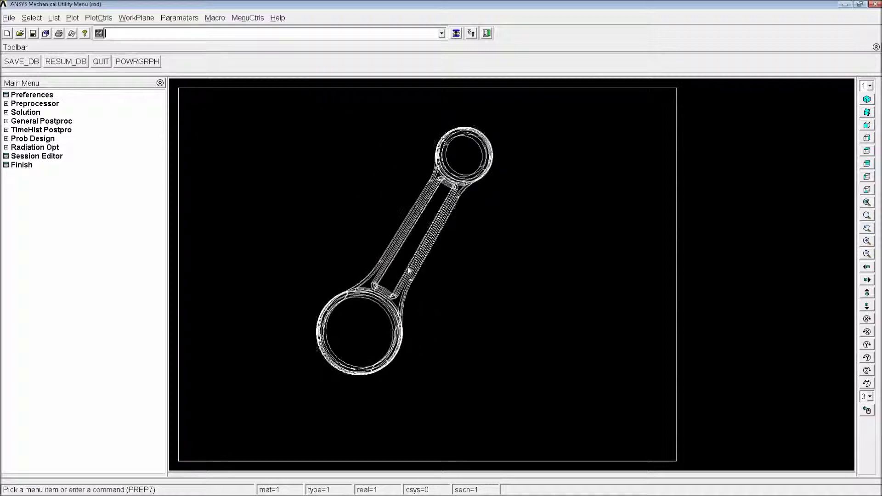
# Step: Rotate the connecting rod into an oblique 3D view and begin a /title command
pyautogui.keyDown('ctrl'); pyautogui.moveTo(402, 274); pyautogui.dragTo(439, 310, button='right'); pyautogui.keyUp('ctrl')
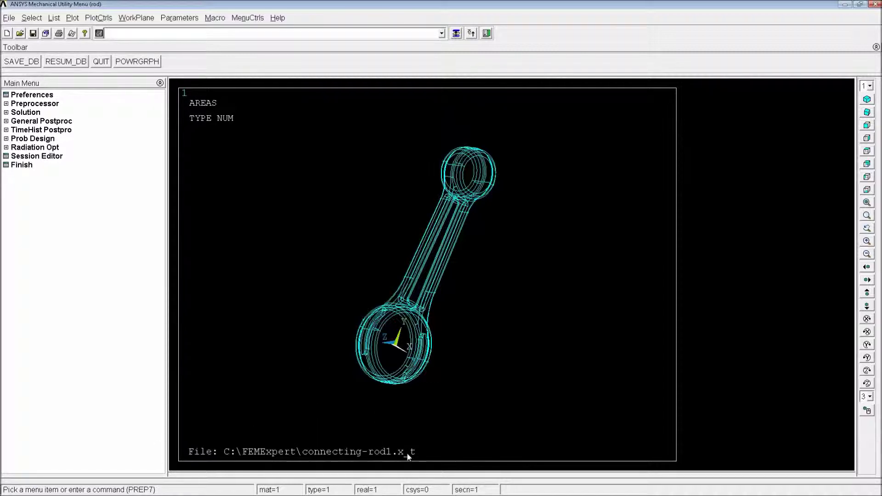
pyautogui.write('/tit')
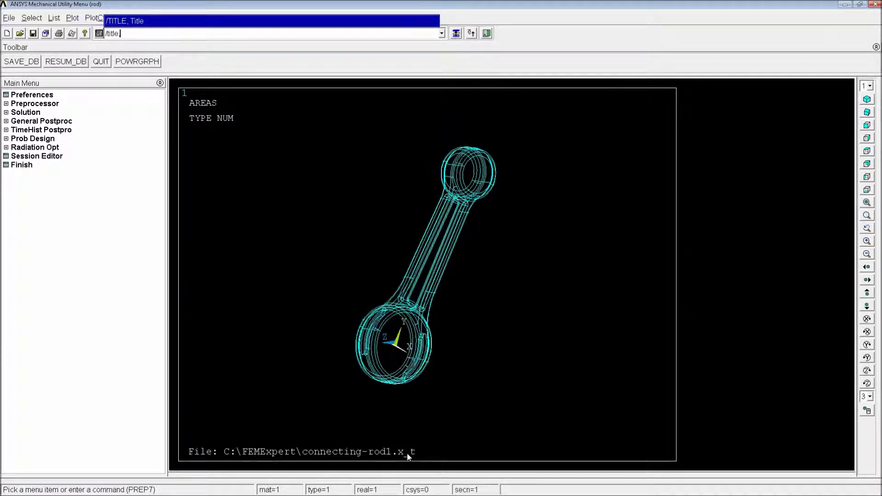
pyautogui.write('le')
# Step: Clear the file title, then redraw the rod with vplot and aplot as areas
pyautogui.press('Return')
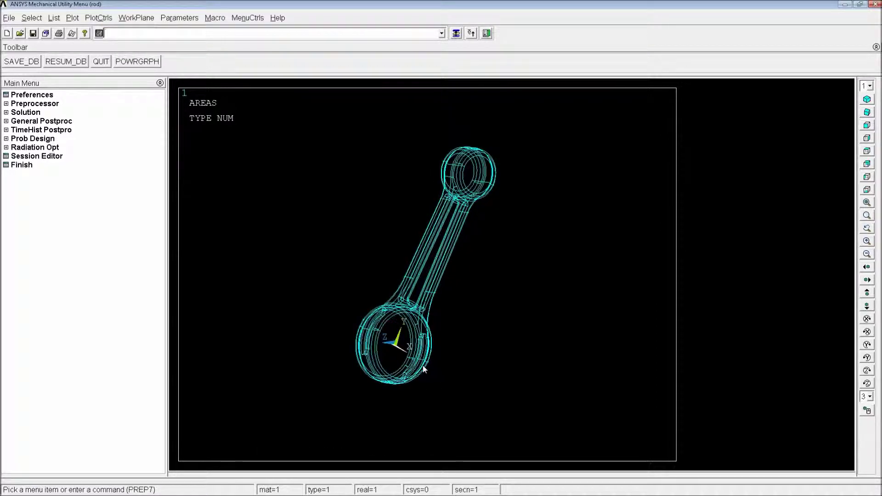
pyautogui.write('vplot')
pyautogui.press('Return')
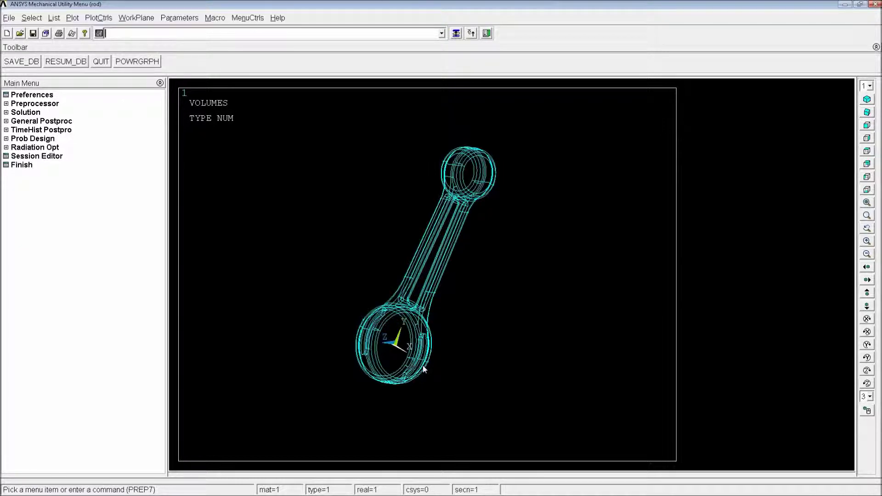
pyautogui.write('aplot')
pyautogui.press('Return')
pyautogui.keyDown('ctrl'); pyautogui.moveTo(423, 368); pyautogui.dragTo(439, 296, button='middle'); pyautogui.keyUp('ctrl')
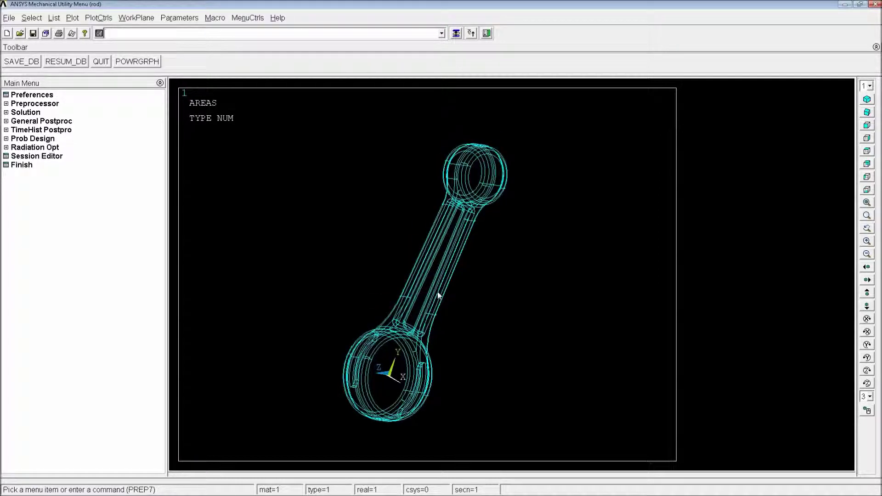
# Step: Apply /facet,normal for a solid shaded display and reorient the shaded rod
pyautogui.write('/facet')
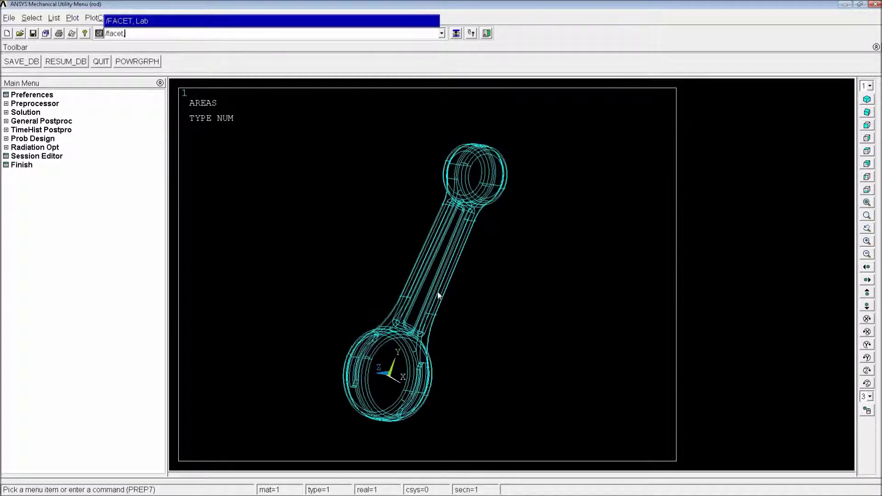
pyautogui.write(',noram')
pyautogui.press('BackSpace')
pyautogui.write('mal')
pyautogui.press('Return')
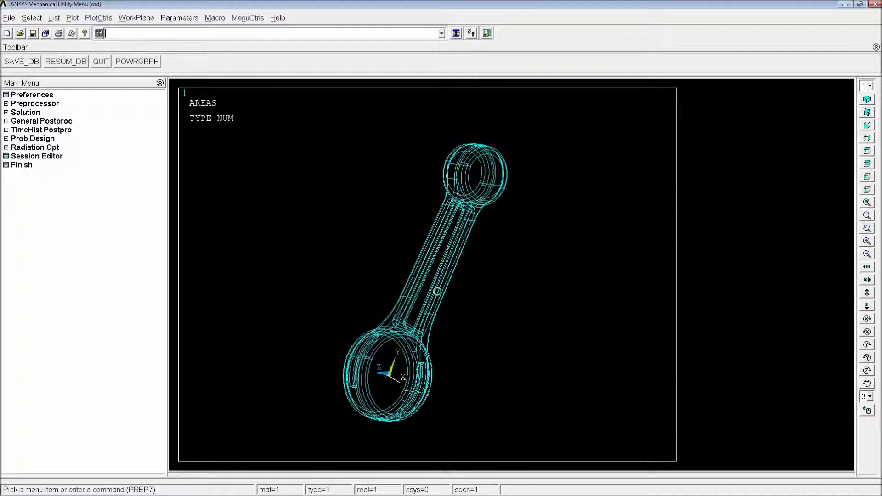
pyautogui.moveTo(439, 242)
pyautogui.keyDown('ctrl'); pyautogui.mouseDown(button='middle')
pyautogui.moveTo(414, 339)
pyautogui.moveTo(453, 360)
pyautogui.moveTo(407, 309)
pyautogui.mouseUp(button='middle'); pyautogui.keyUp('ctrl')
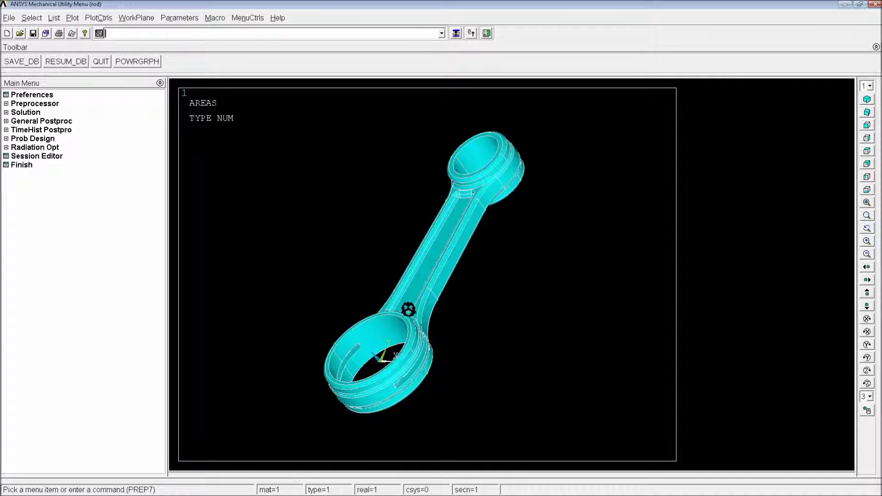
pyautogui.scroll(3, 408, 309)
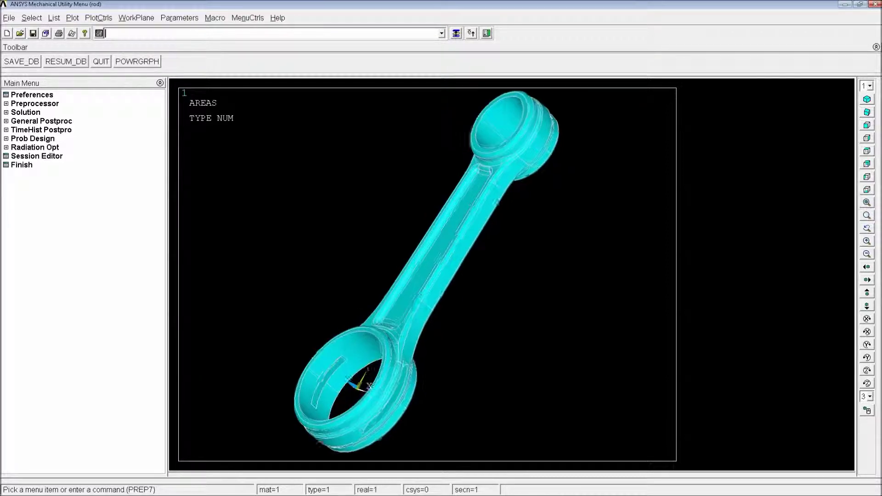
pyautogui.scroll(1, 431, 291)
pyautogui.scroll(-2, 350, 297)
pyautogui.moveTo(415, 242)
pyautogui.keyDown('ctrl'); pyautogui.mouseDown(button='right')
pyautogui.moveTo(560, 248)
pyautogui.moveTo(475, 249)
pyautogui.mouseUp(button='right'); pyautogui.keyUp('ctrl')
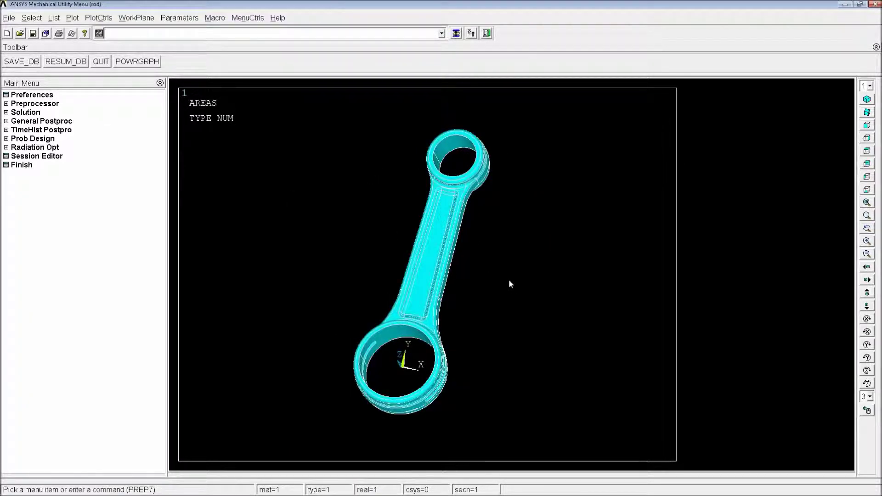
pyautogui.moveTo(508, 279)
pyautogui.keyDown('ctrl'); pyautogui.mouseDown(button='right')
pyautogui.moveTo(464, 254)
pyautogui.moveTo(442, 303)
pyautogui.mouseUp(button='right'); pyautogui.keyUp('ctrl')
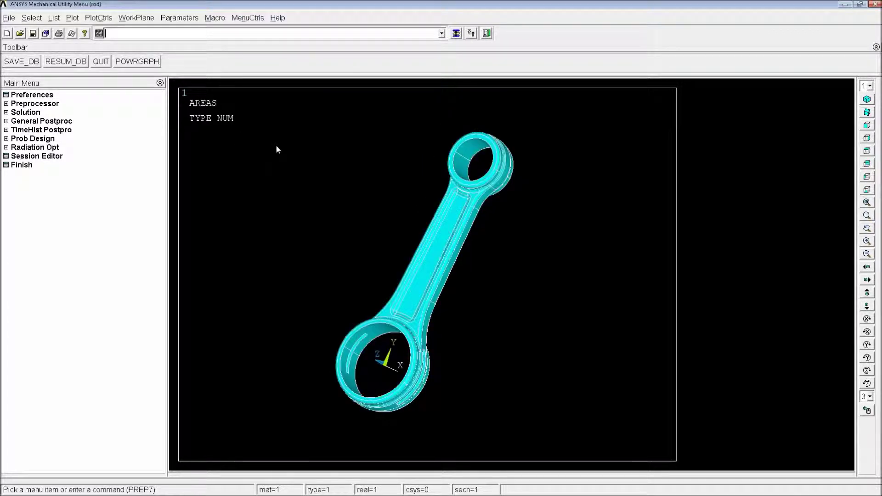
# Step: Define element type 1 as SOLID185 with et,1,185 and zoom in on the big-end ring
pyautogui.click(33, 104)
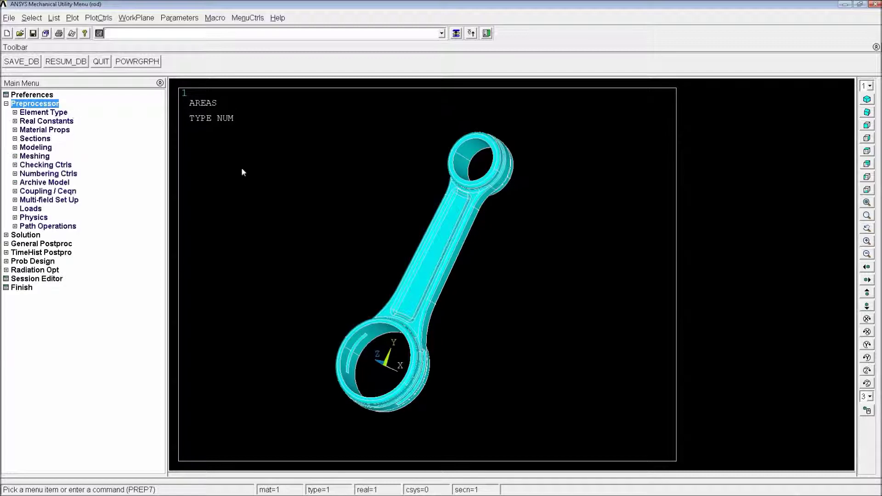
pyautogui.write('et,1')
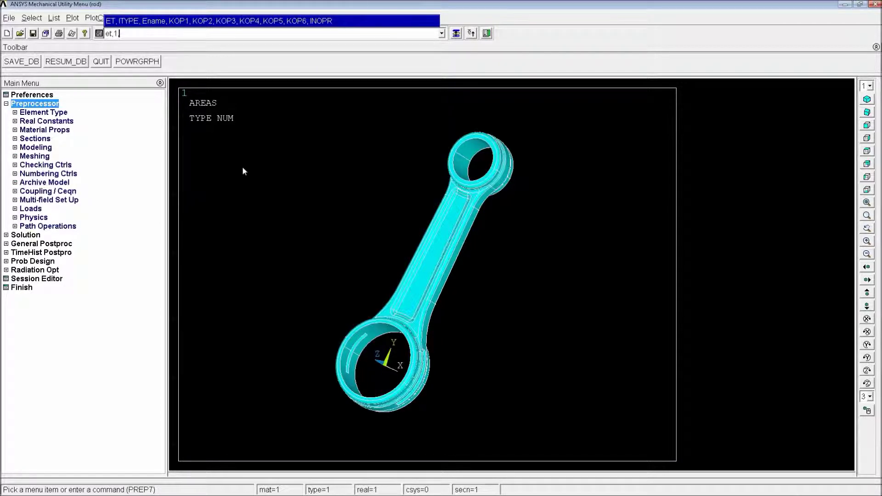
pyautogui.write(',185')
pyautogui.press('Return')
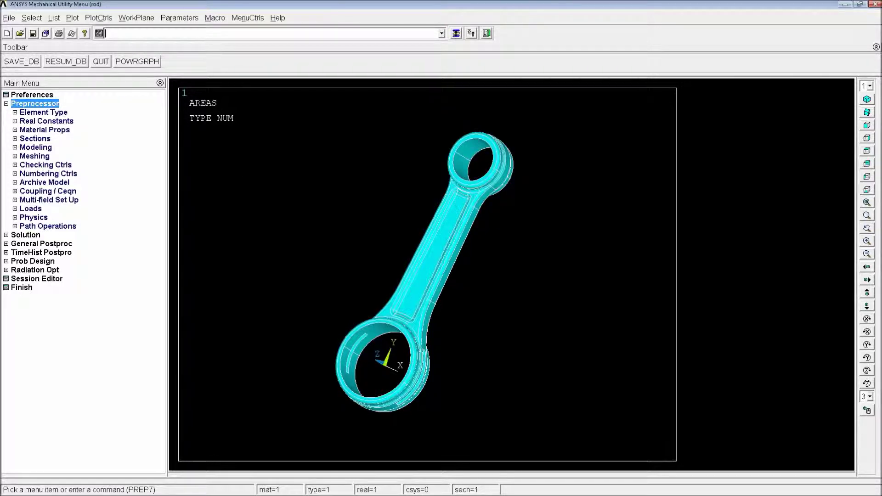
pyautogui.scroll(4, 360, 195)
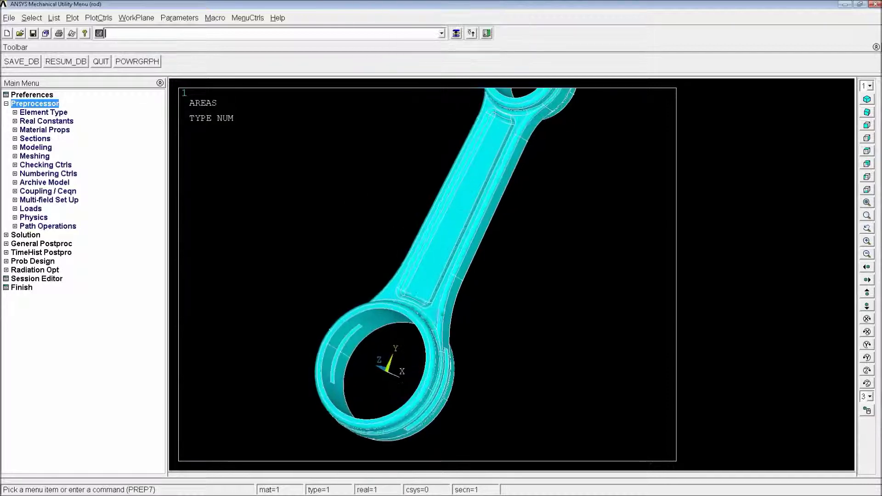
pyautogui.scroll(4, 464, 248)
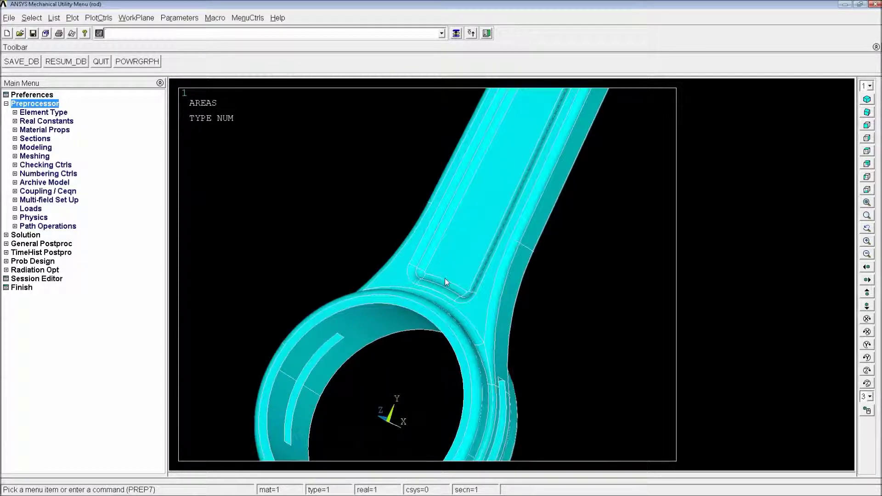
pyautogui.scroll(-2, 374, 335)
pyautogui.keyDown('ctrl'); pyautogui.moveTo(373, 335); pyautogui.dragTo(361, 274); pyautogui.keyUp('ctrl')
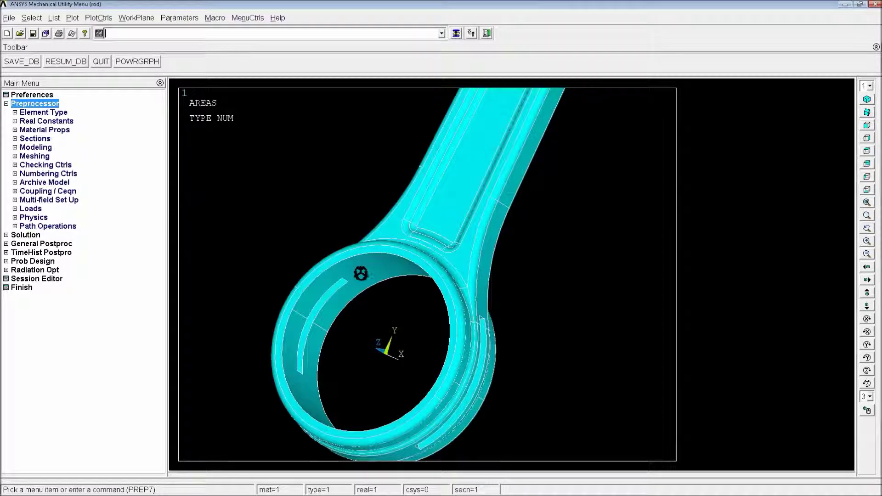
# Step: Measure keypoints 12 and 9 on the ring with kdist (about 3.13E-02), then close the results
pyautogui.write('kdist,p')
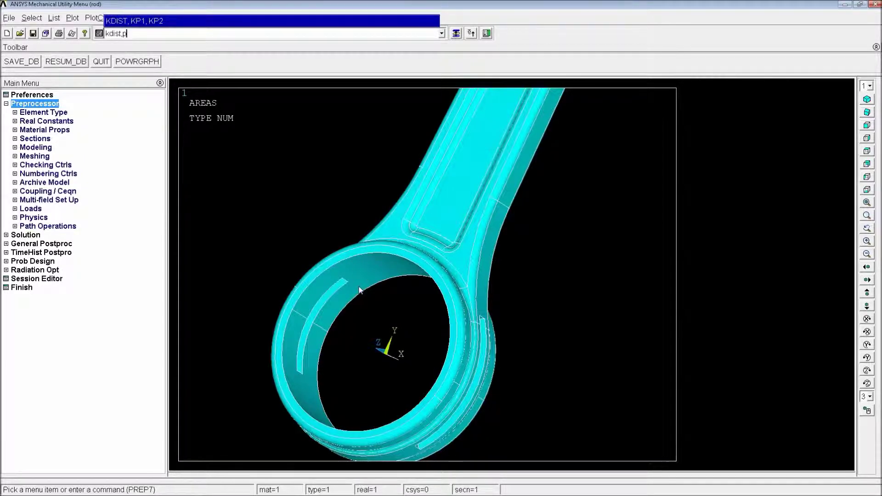
pyautogui.press('Return')
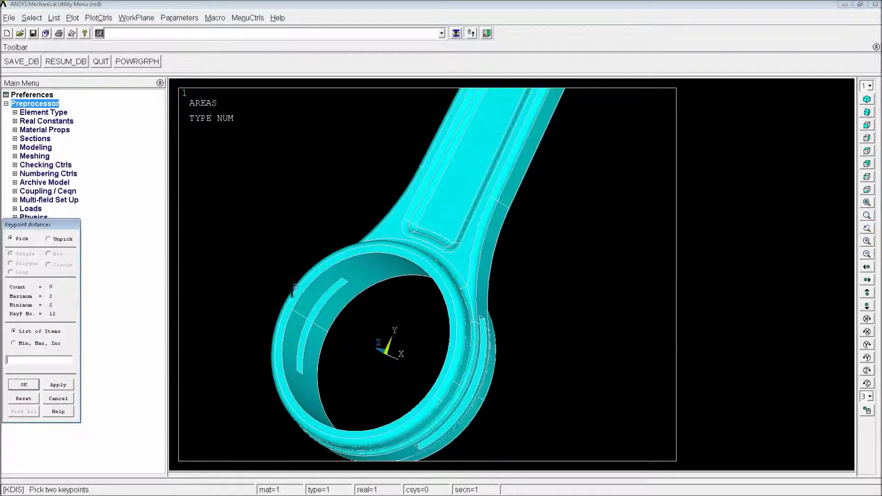
pyautogui.click(295, 287)
pyautogui.click(432, 395)
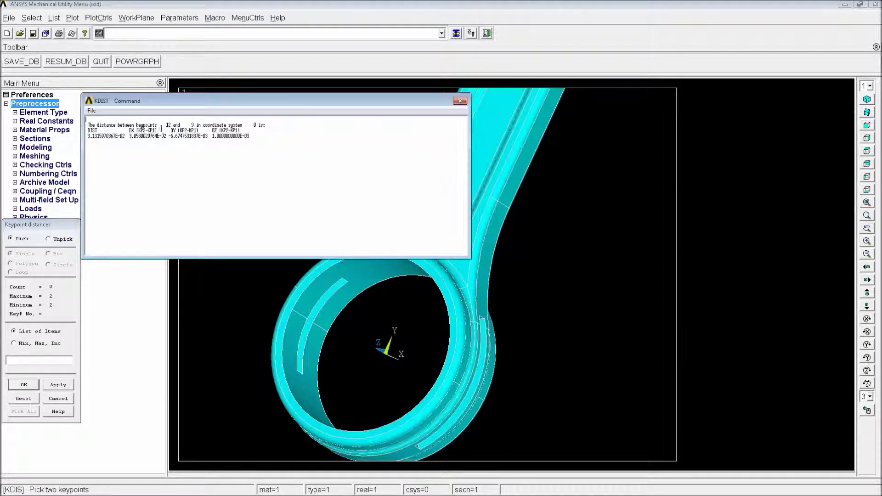
pyautogui.moveTo(252, 137); pyautogui.dragTo(126, 130)
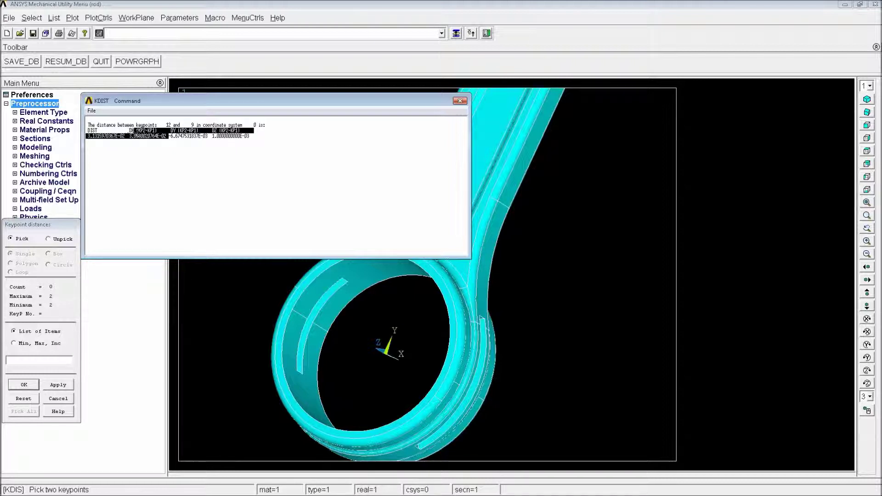
pyautogui.click(157, 146)
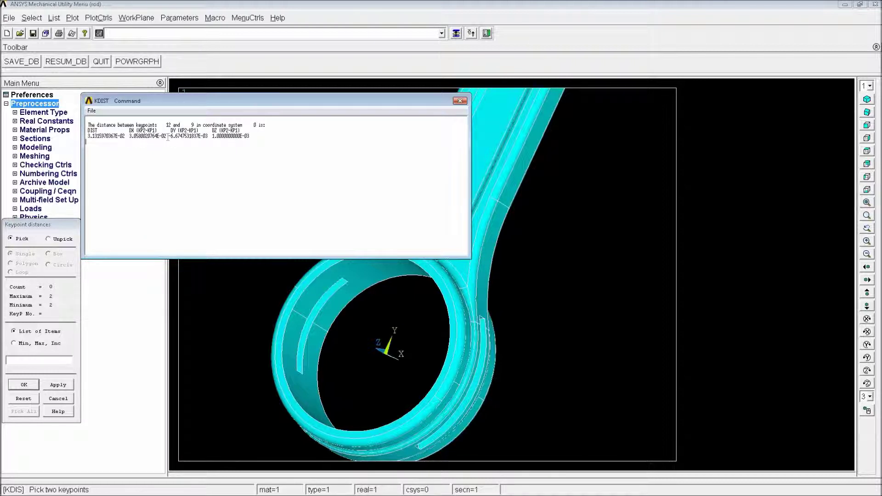
pyautogui.click(454, 102)
pyautogui.click(57, 398)
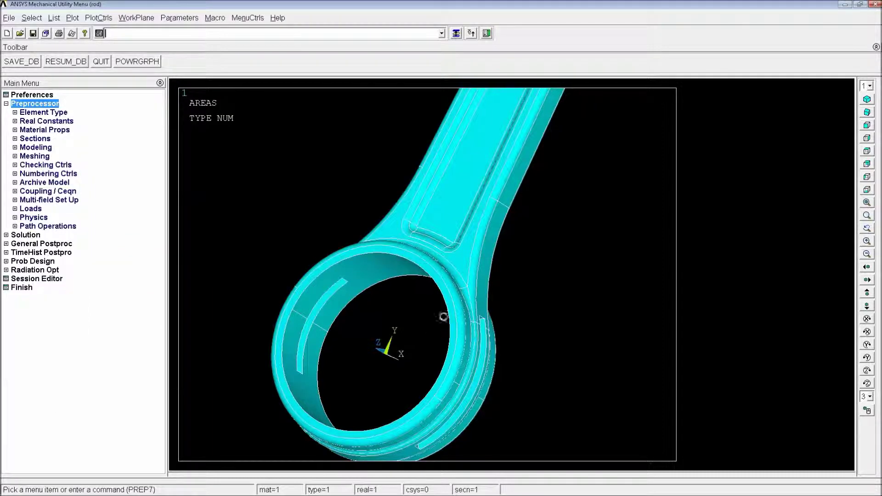
pyautogui.scroll(-4, 444, 317)
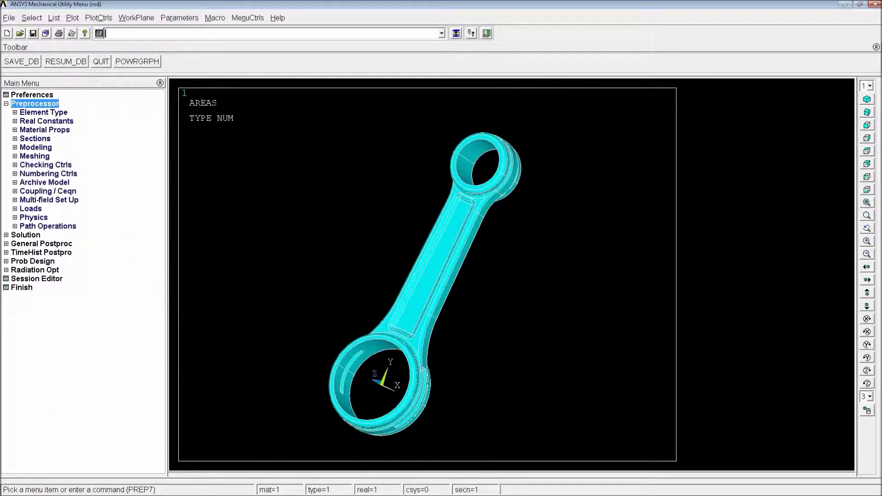
# Step: Enter MP commands for material 1: DENS 2750, EX 6.9e10 and PRXY 0.33
pyautogui.keyDown('ctrl'); pyautogui.moveTo(454, 292); pyautogui.dragTo(443, 280); pyautogui.keyUp('ctrl')
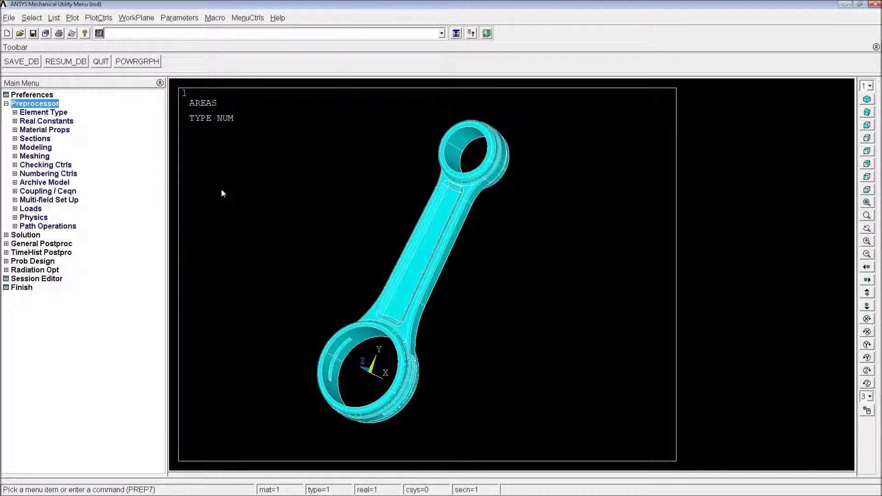
pyautogui.write('mp,dens')
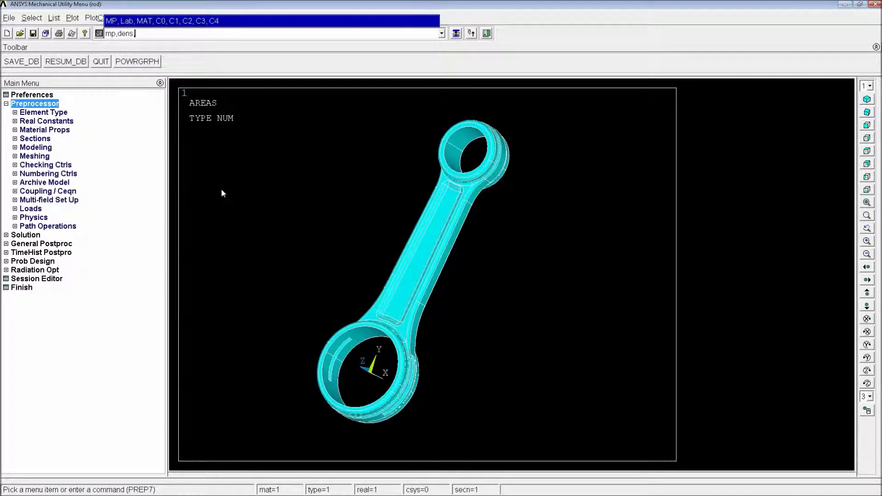
pyautogui.write(',1,275')
pyautogui.press('Return')
pyautogui.write('mp70e')
pyautogui.press('BackSpace')
pyautogui.press('BackSpace')
pyautogui.press('BackSpace')
pyautogui.press('BackSpace')
pyautogui.write(',6.9e10')
pyautogui.press('Return')
pyautogui.write('mp,prxy,1,0.33')
pyautogui.press('Return')
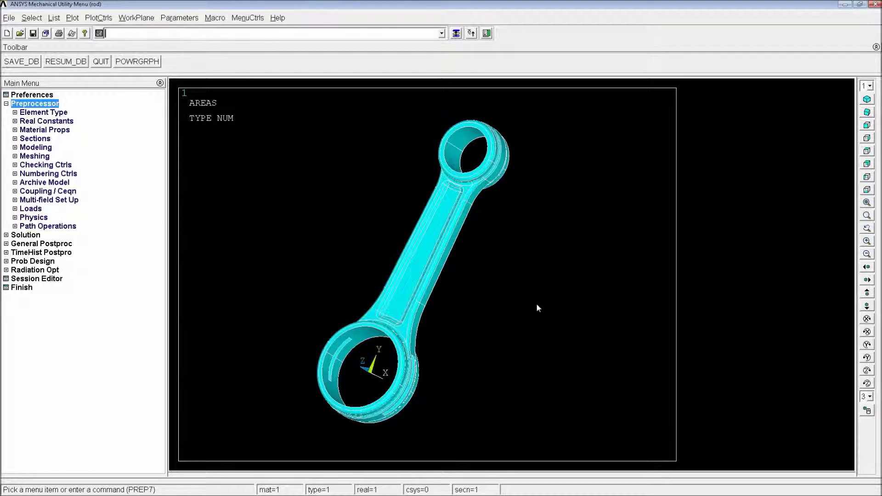
pyautogui.keyDown('ctrl'); pyautogui.moveTo(456, 240); pyautogui.dragTo(412, 254); pyautogui.keyUp('ctrl')
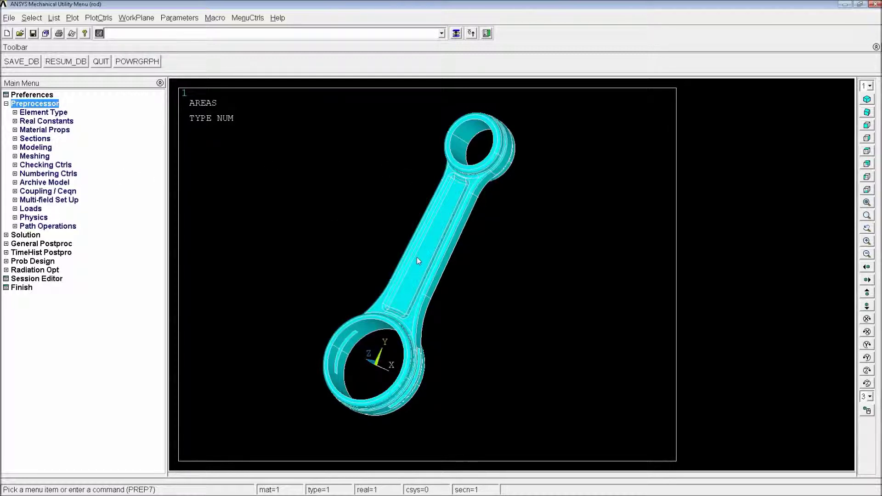
# Step: Set ESIZE 2/1000, then try VMESH on the rod volume and dismiss the mapped-topology error
pyautogui.write('esize')
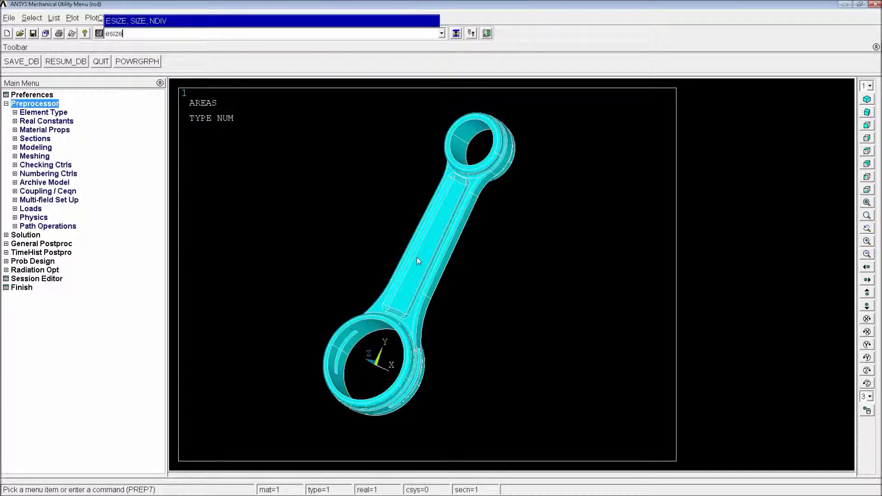
pyautogui.write(',2/1000')
pyautogui.press('Return')
pyautogui.press('BackSpace')
pyautogui.press('BackSpace')
pyautogui.press('BackSpace')
pyautogui.press('BackSpace')
pyautogui.write('mesh,r')
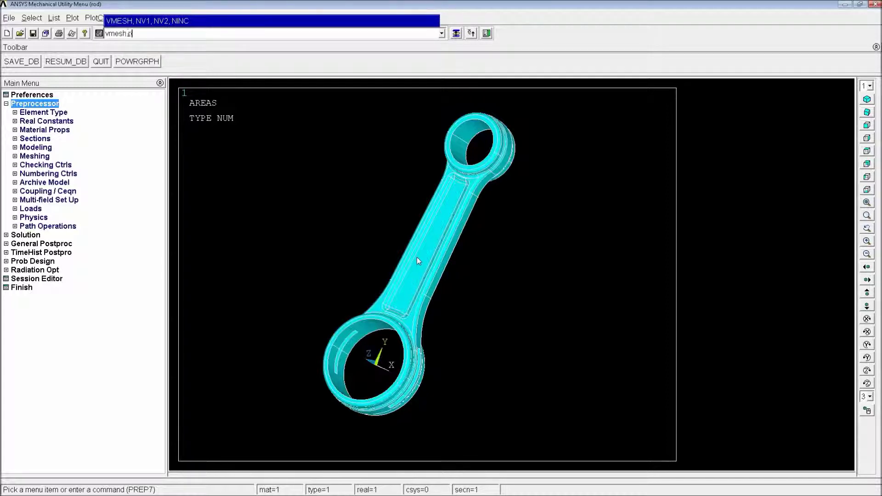
pyautogui.write(',p')
pyautogui.press('Return')
pyautogui.click(409, 266)
pyautogui.middleClick(403, 285)
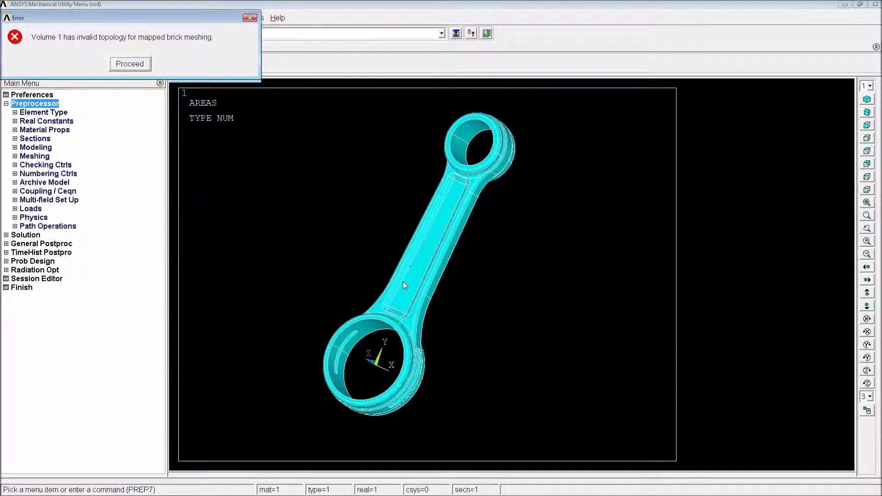
pyautogui.click(130, 64)
# Step: Try a Volume Sweep mesh of the rod, dismiss the failure warning, and expand Mesh > Volumes
pyautogui.click(61, 400)
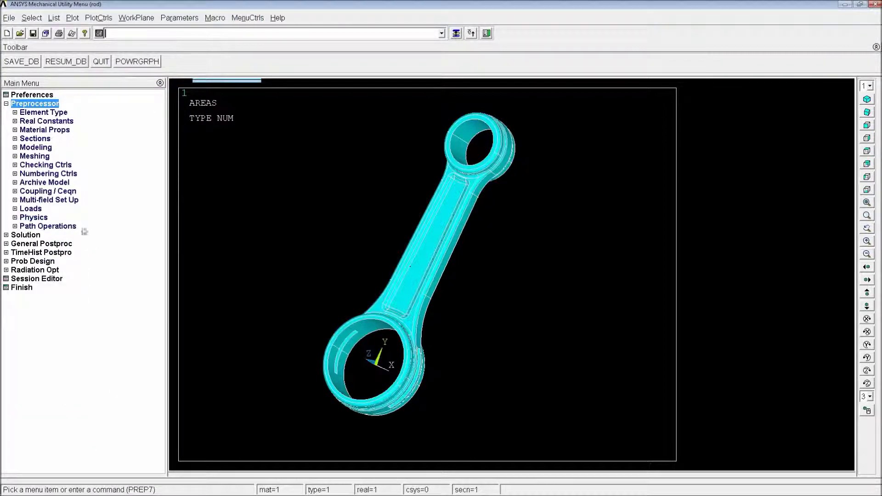
pyautogui.click(35, 155)
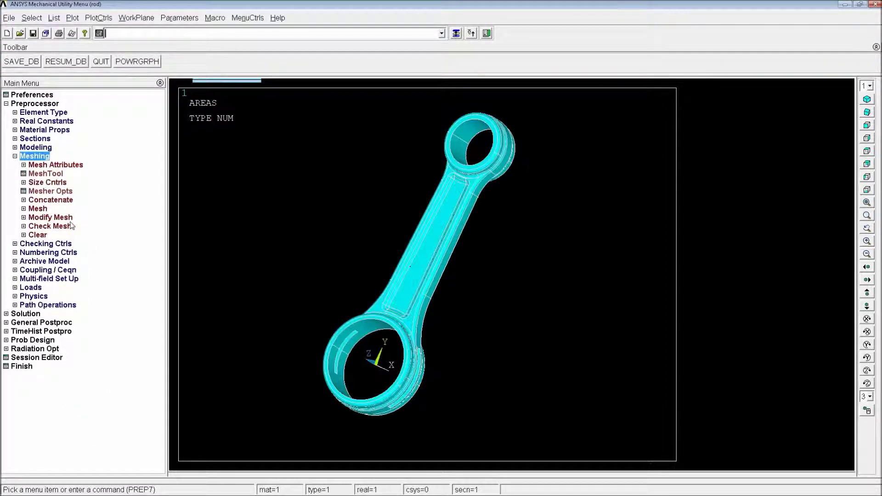
pyautogui.click(41, 209)
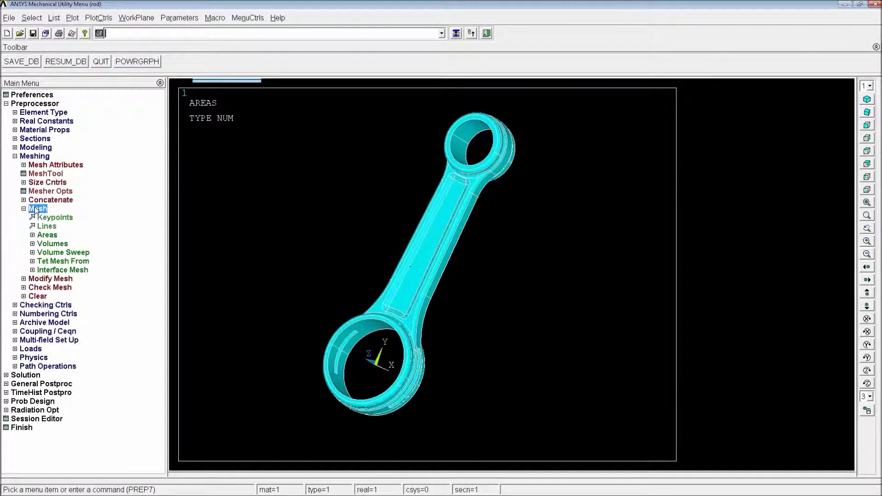
pyautogui.click(61, 252)
pyautogui.click(54, 270)
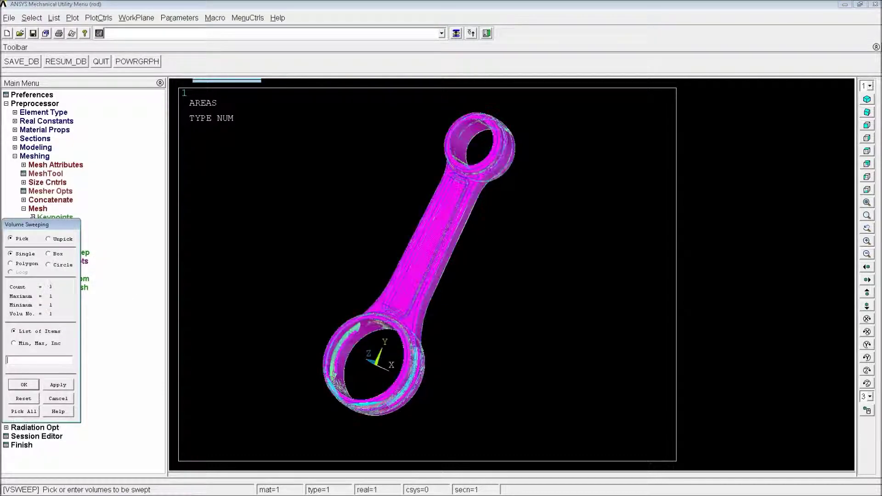
pyautogui.click(34, 388)
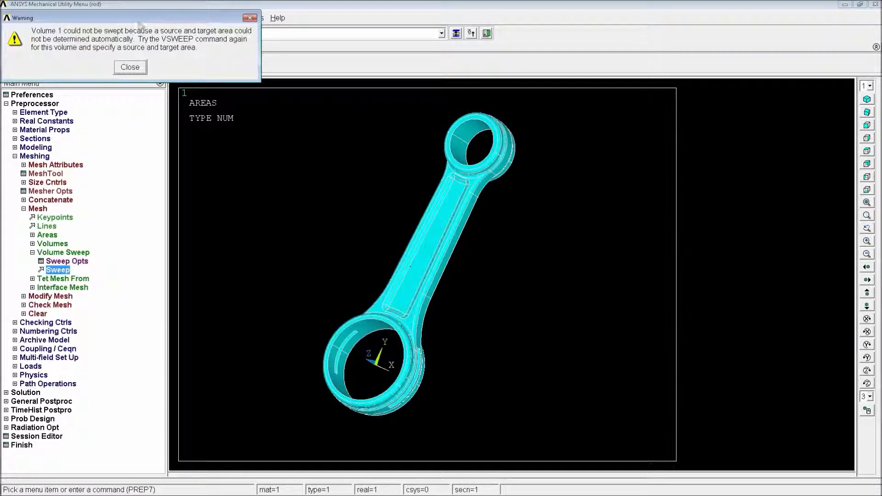
pyautogui.click(130, 67)
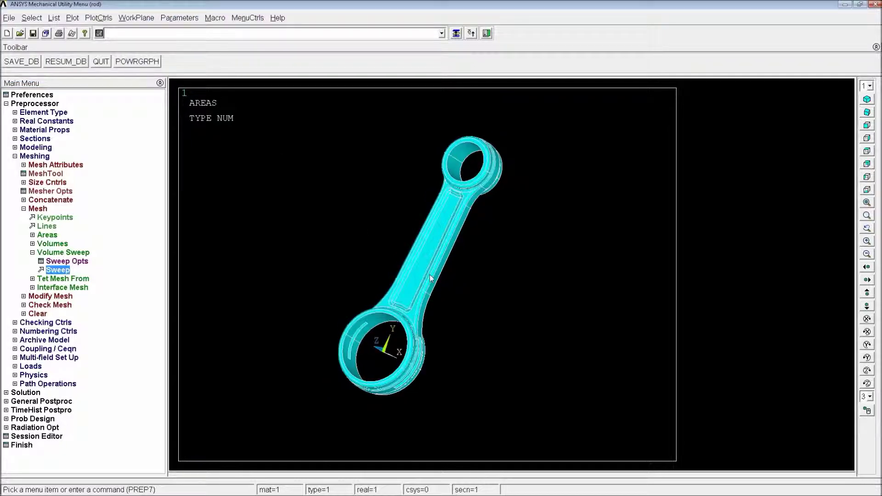
pyautogui.keyDown('ctrl'); pyautogui.moveTo(433, 256); pyautogui.dragTo(429, 282, button='right'); pyautogui.keyUp('ctrl')
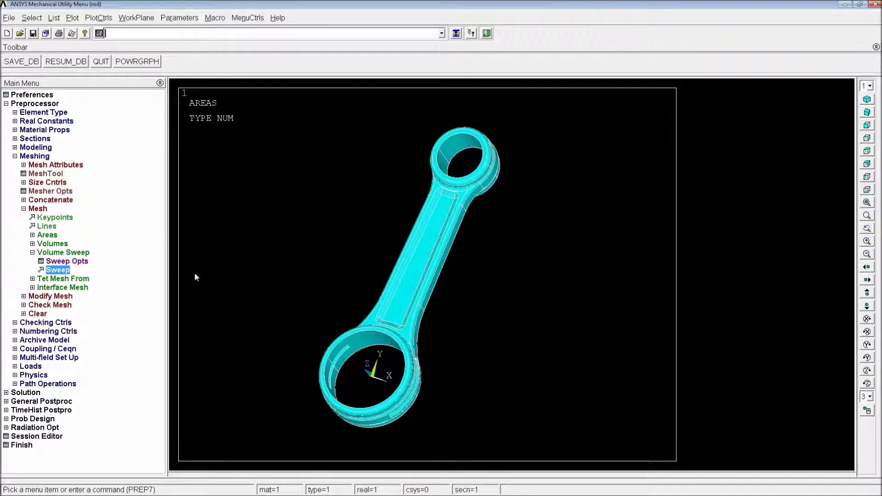
pyautogui.click(60, 253)
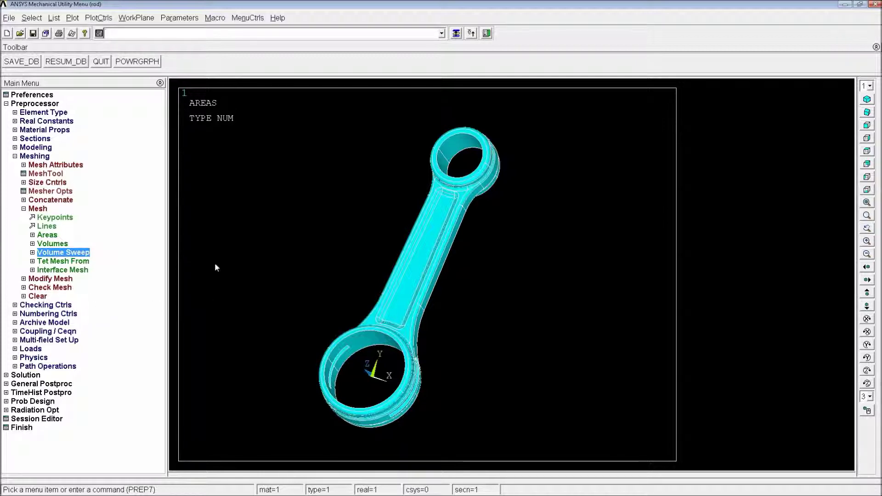
pyautogui.click(50, 244)
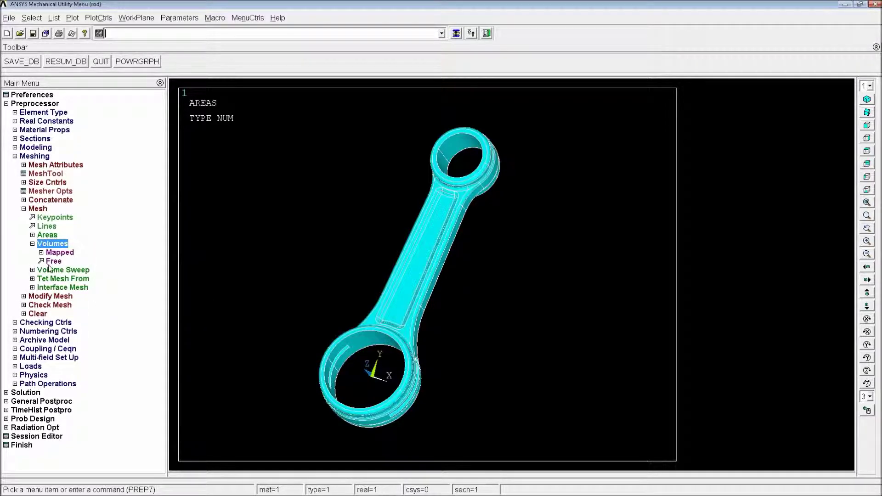
# Step: Free-mesh the whole rod volume with Pick All into 21214 tetrahedra, dismissing the warnings
pyautogui.click(53, 261)
pyautogui.click(35, 410)
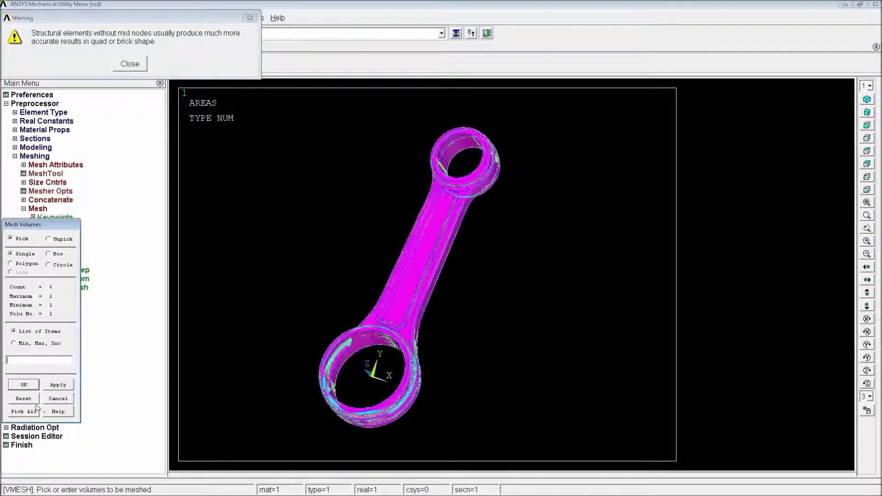
pyautogui.click(22, 384)
pyautogui.click(130, 67)
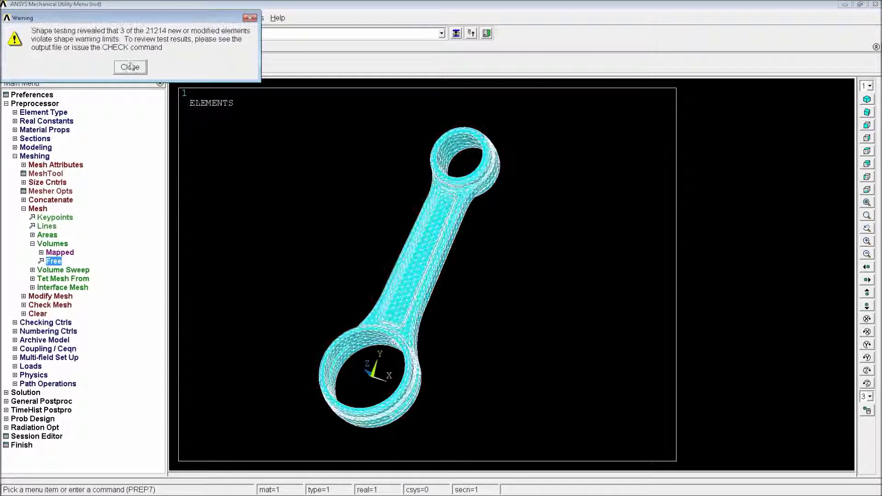
pyautogui.click(130, 66)
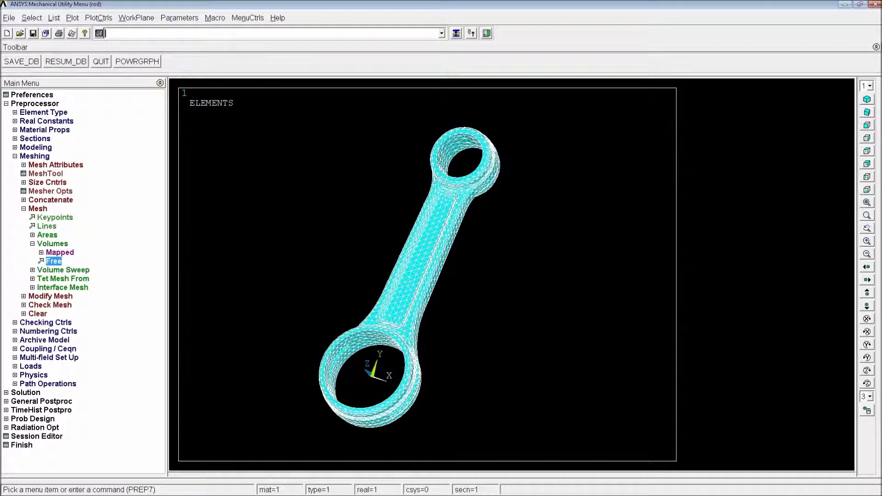
pyautogui.keyDown('ctrl'); pyautogui.moveTo(476, 261); pyautogui.dragTo(438, 287, button='right'); pyautogui.keyUp('ctrl')
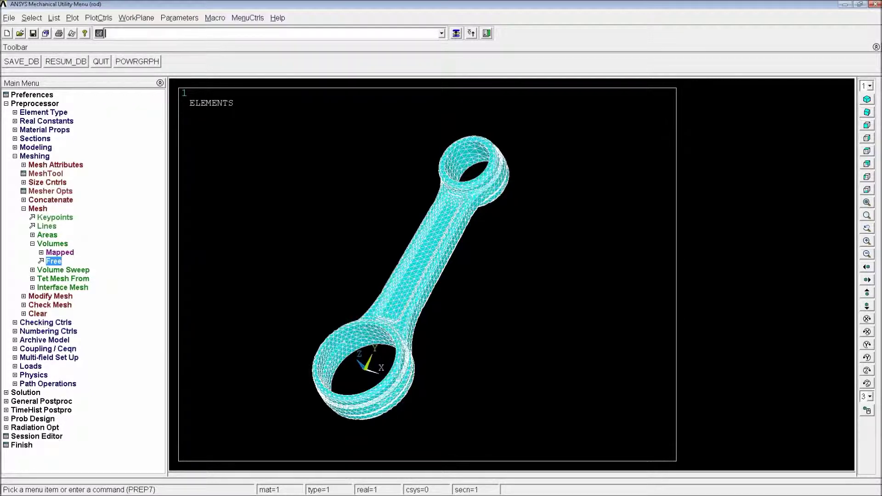
pyautogui.keyDown('ctrl'); pyautogui.moveTo(436, 252); pyautogui.dragTo(453, 310, button='right'); pyautogui.keyUp('ctrl')
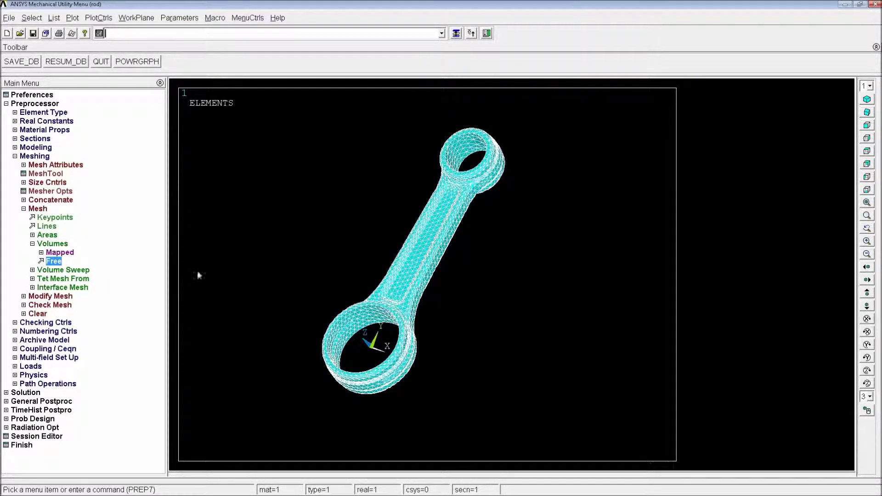
pyautogui.click(38, 209)
pyautogui.click(45, 226)
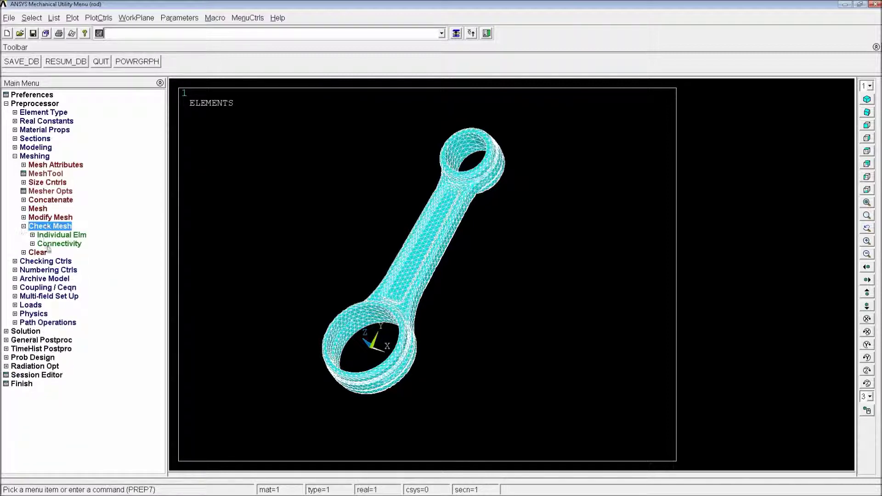
pyautogui.click(59, 235)
pyautogui.click(77, 243)
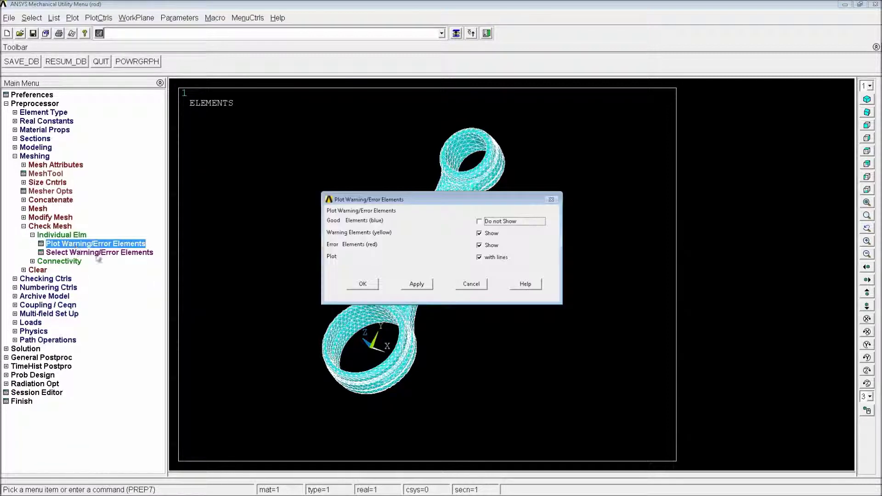
pyautogui.click(363, 283)
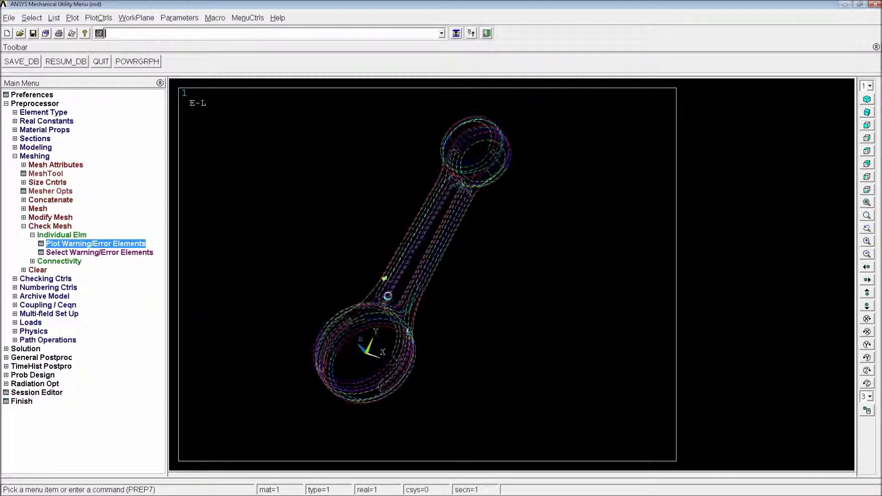
pyautogui.scroll(6, 388, 295)
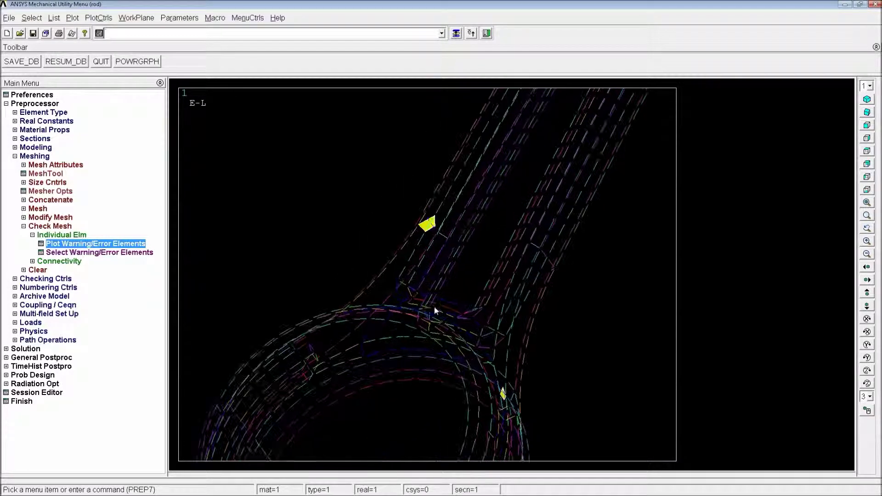
pyautogui.scroll(-6, 436, 311)
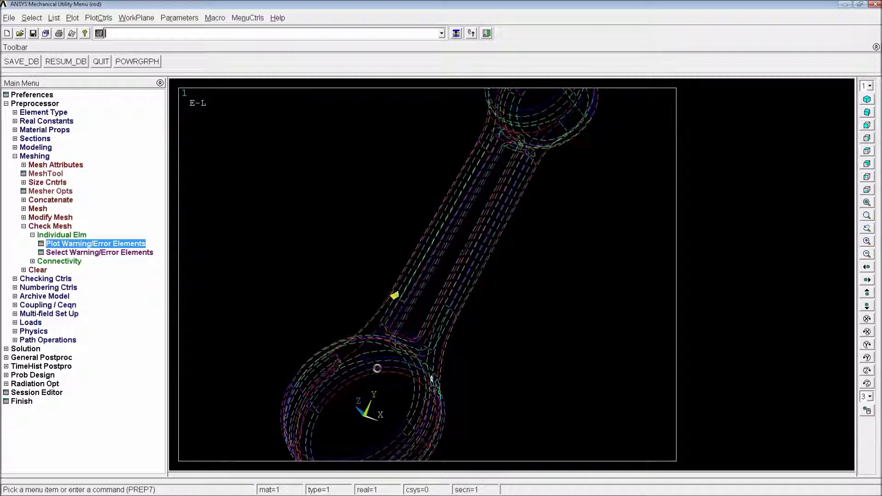
pyautogui.keyDown('ctrl'); pyautogui.moveTo(377, 368); pyautogui.dragTo(466, 271, button='right'); pyautogui.keyUp('ctrl')
pyautogui.write('elis')
pyautogui.press('Return')
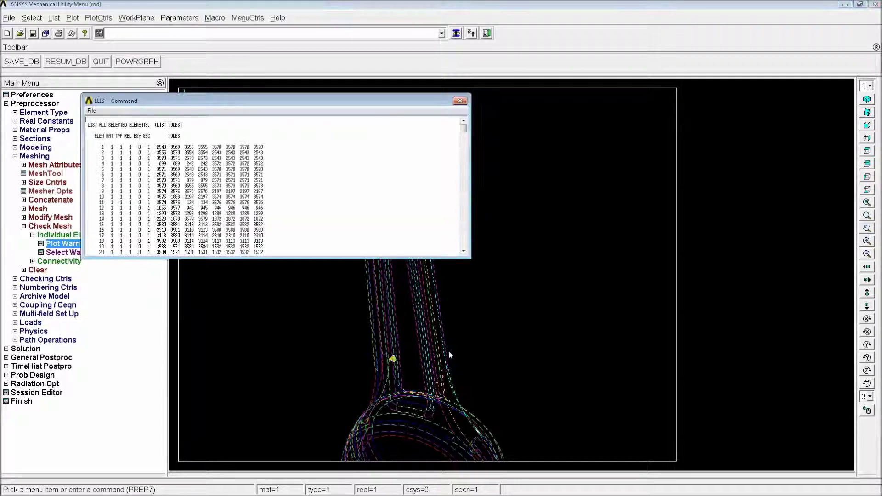
pyautogui.click(460, 100)
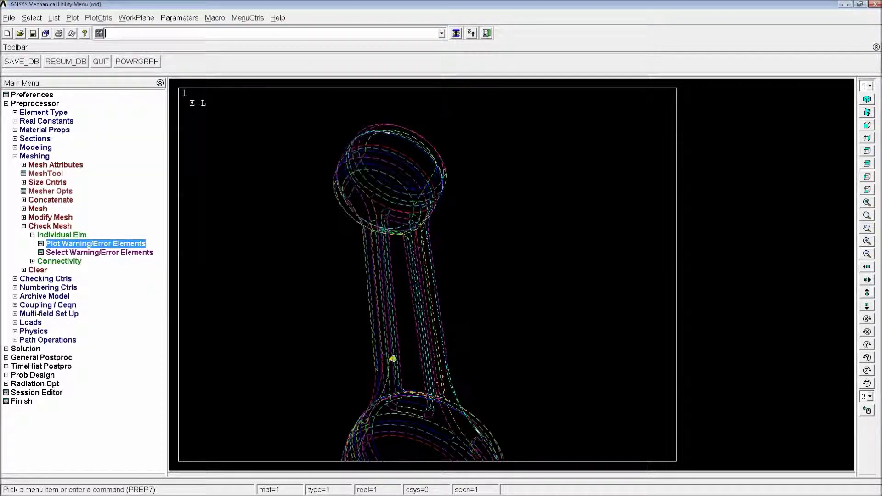
pyautogui.keyDown('ctrl'); pyautogui.moveTo(466, 275); pyautogui.dragTo(436, 331, button='right'); pyautogui.keyUp('ctrl')
pyautogui.keyDown('ctrl'); pyautogui.moveTo(381, 358); pyautogui.dragTo(376, 376, button='middle'); pyautogui.keyUp('ctrl')
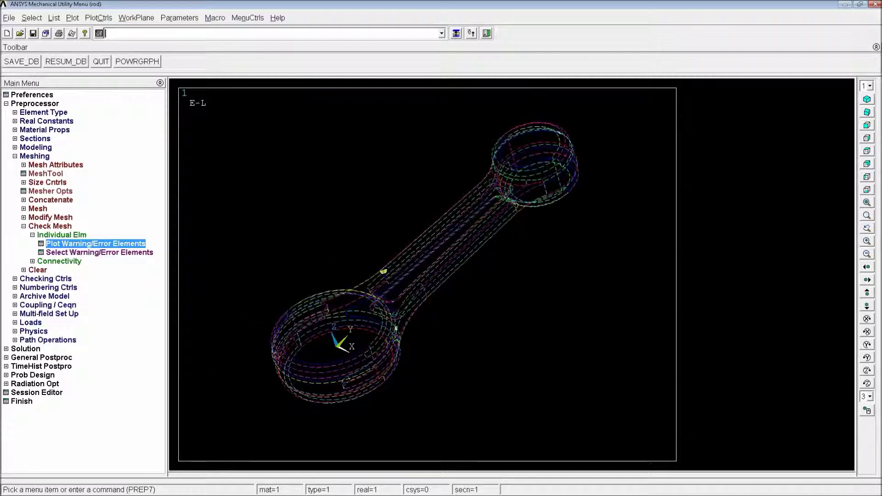
pyautogui.write('eplot')
pyautogui.press('Return')
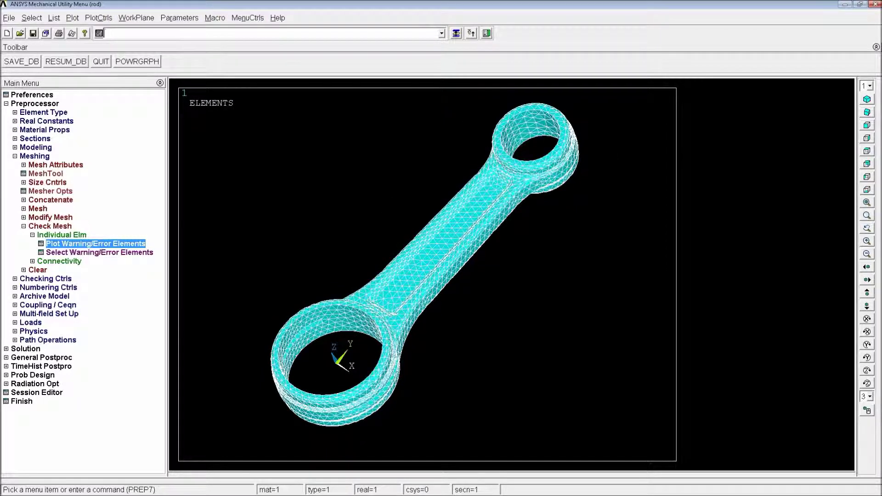
pyautogui.keyDown('ctrl'); pyautogui.moveTo(392, 357); pyautogui.dragTo(432, 294, button='right'); pyautogui.keyUp('ctrl')
pyautogui.keyDown('ctrl'); pyautogui.moveTo(432, 295); pyautogui.dragTo(422, 262); pyautogui.keyUp('ctrl')
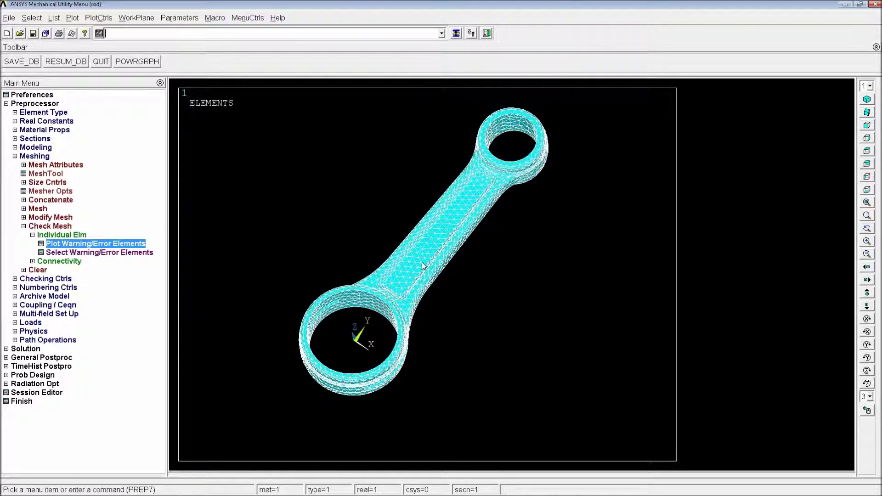
pyautogui.click(50, 226)
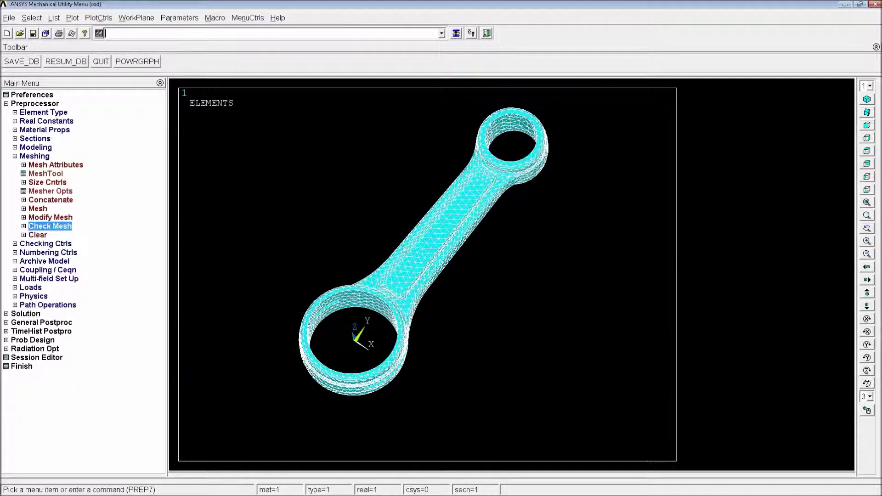
# Step: Plot the rod's areas with APLOT and zoom in on the large end
pyautogui.keyDown('ctrl'); pyautogui.moveTo(431, 257); pyautogui.dragTo(444, 250, button='right'); pyautogui.keyUp('ctrl')
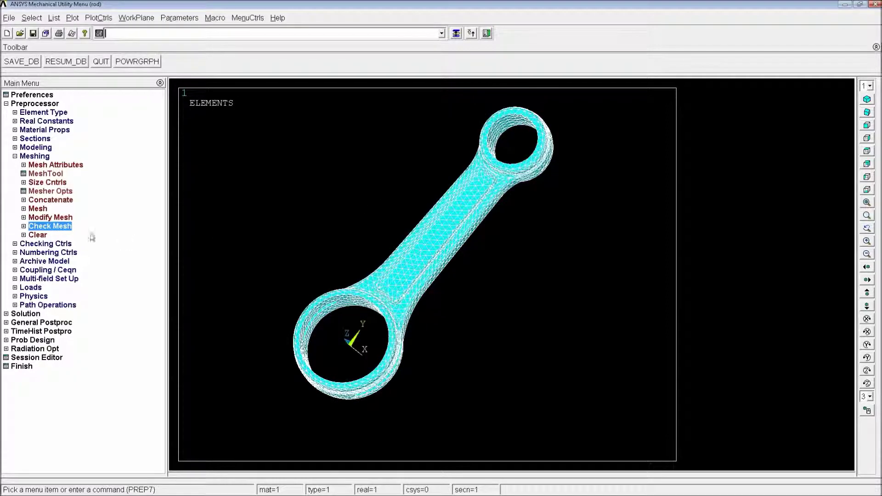
pyautogui.click(41, 157)
pyautogui.write('ap')
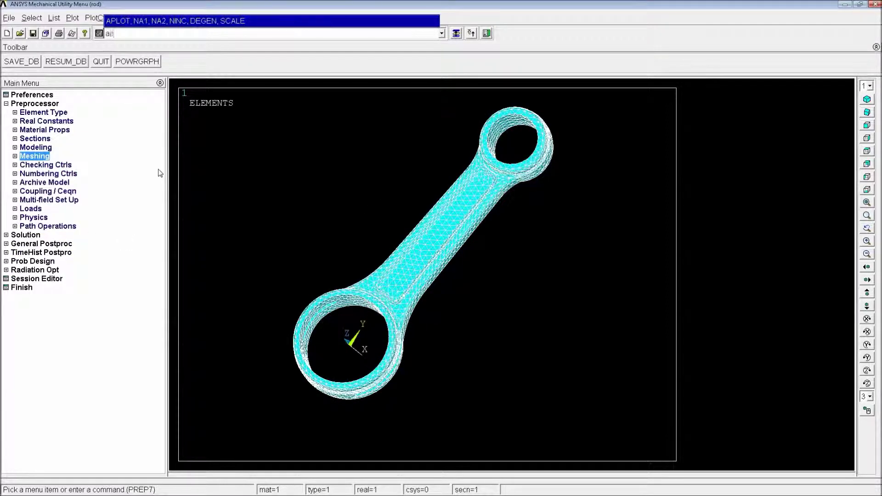
pyautogui.write('lot')
pyautogui.press('Return')
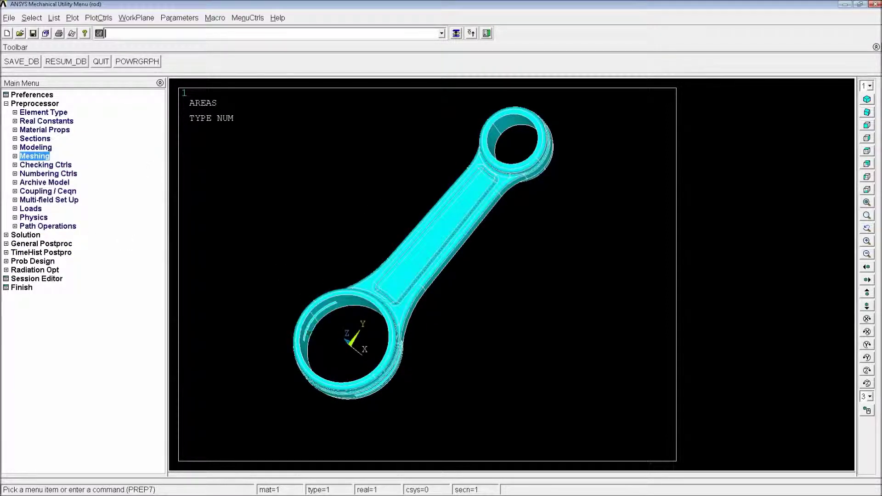
pyautogui.keyDown('ctrl'); pyautogui.moveTo(376, 363); pyautogui.dragTo(387, 292, button='middle'); pyautogui.keyUp('ctrl')
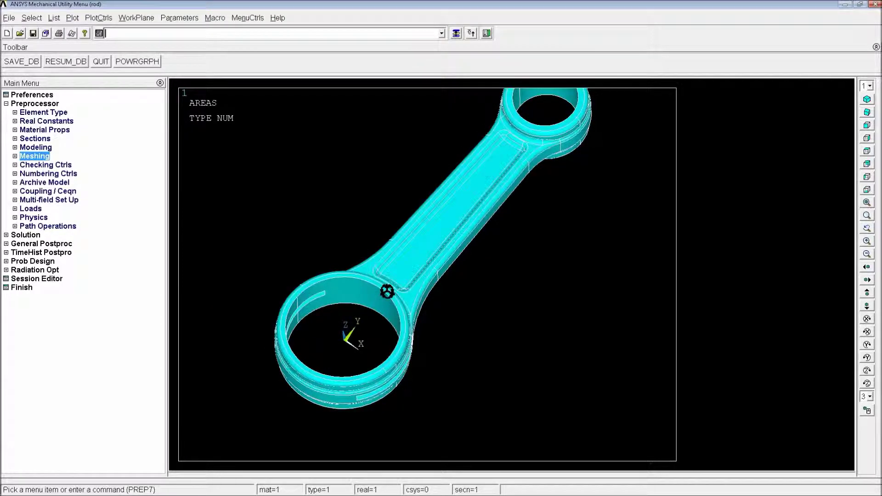
# Step: Fix all DOF of big-end bore area 108 at 0 displacement using DA
pyautogui.write('da,p')
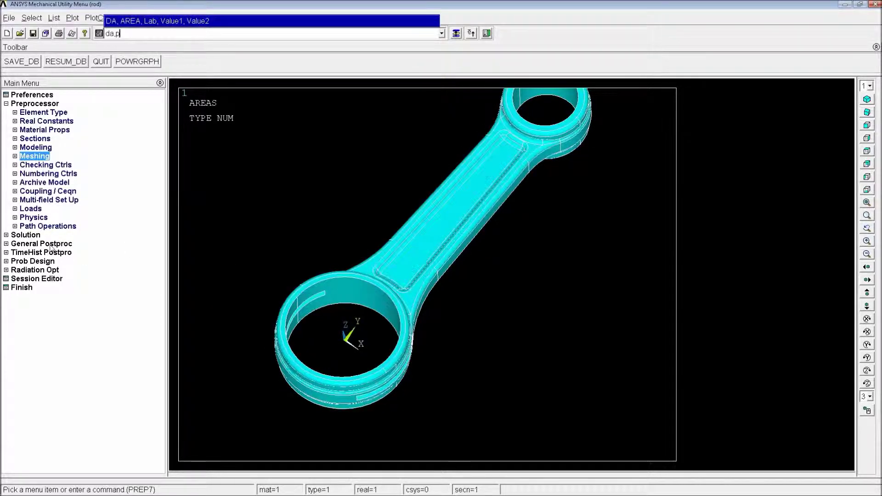
pyautogui.press('Return')
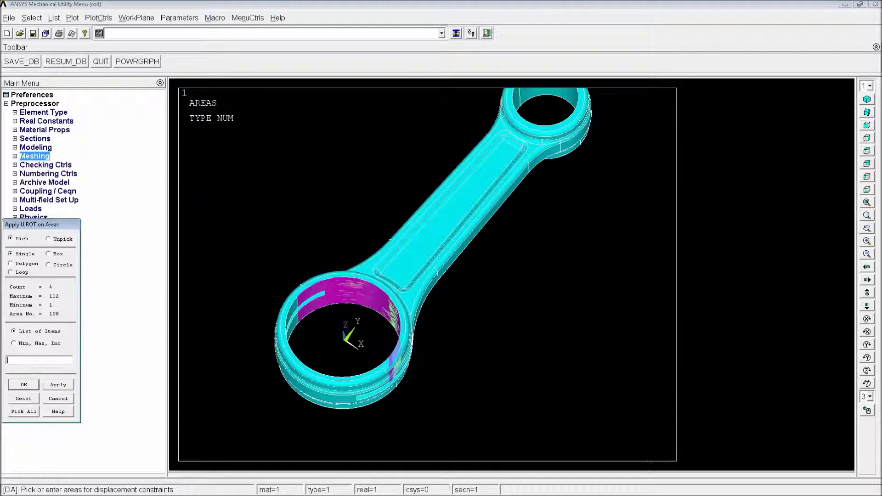
pyautogui.click(23, 384)
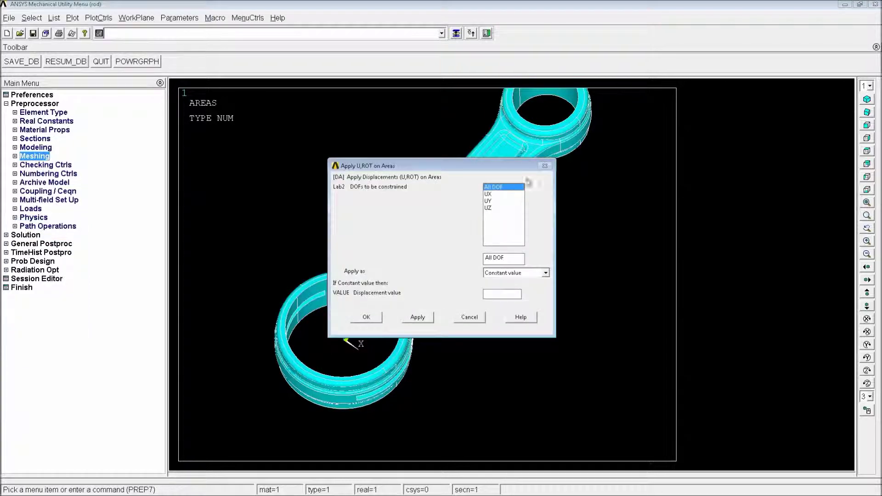
pyautogui.click(515, 291)
pyautogui.write('0')
pyautogui.press('Return')
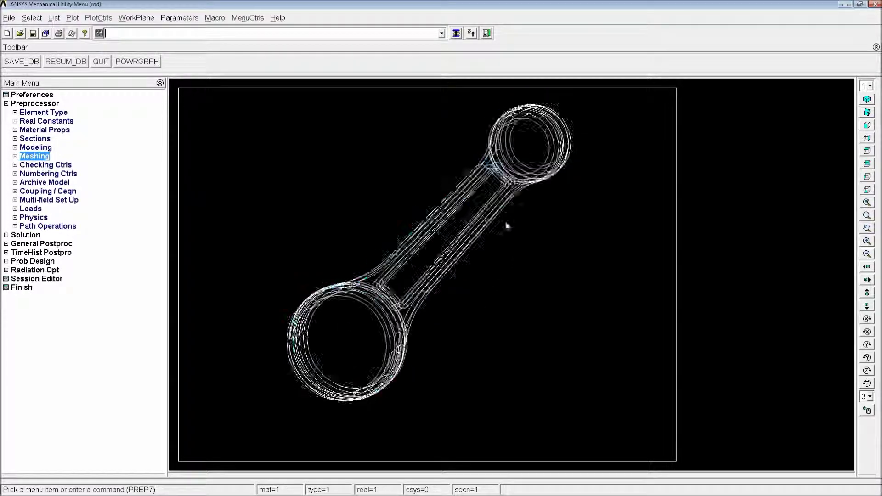
pyautogui.keyDown('ctrl'); pyautogui.moveTo(506, 225); pyautogui.dragTo(418, 236, button='middle'); pyautogui.keyUp('ctrl')
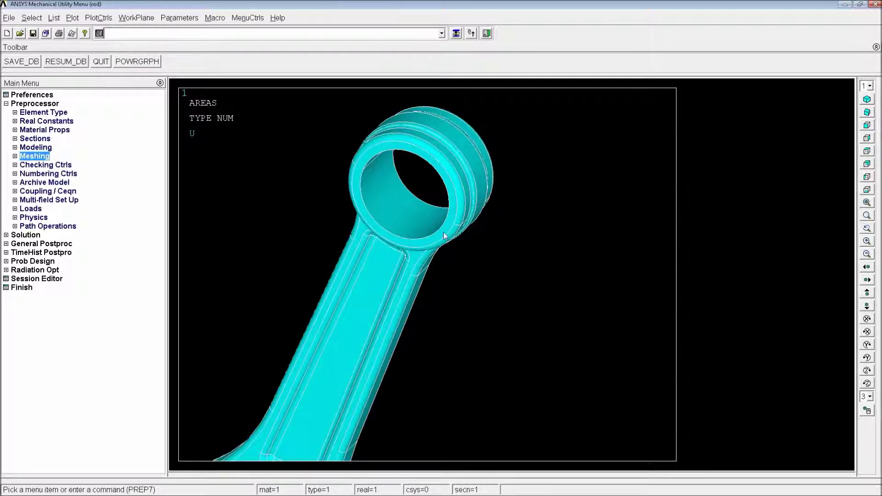
# Step: Apply a 50e5 pressure on areas to the small-end inner bore surface
pyautogui.click(33, 235)
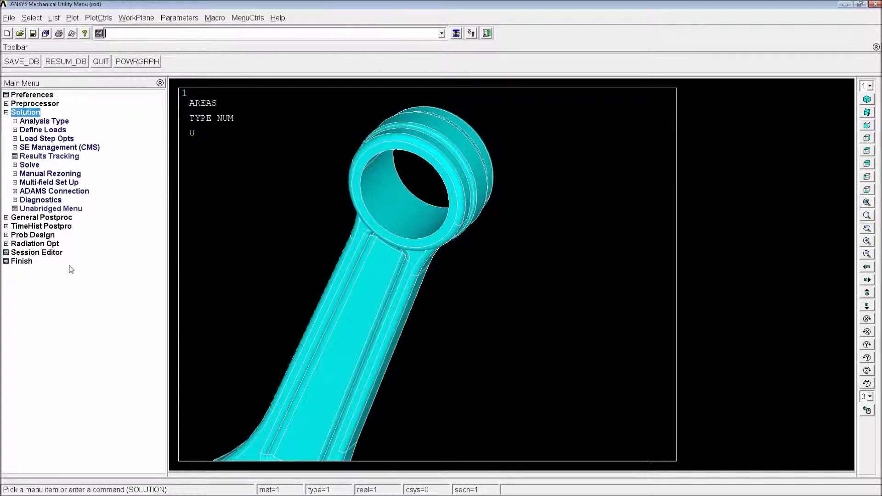
pyautogui.click(46, 130)
pyautogui.click(38, 147)
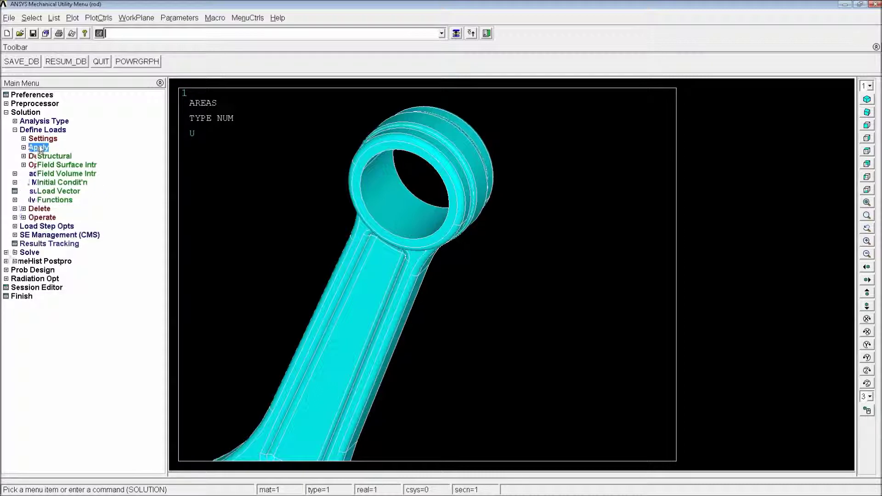
pyautogui.click(66, 157)
pyautogui.click(69, 184)
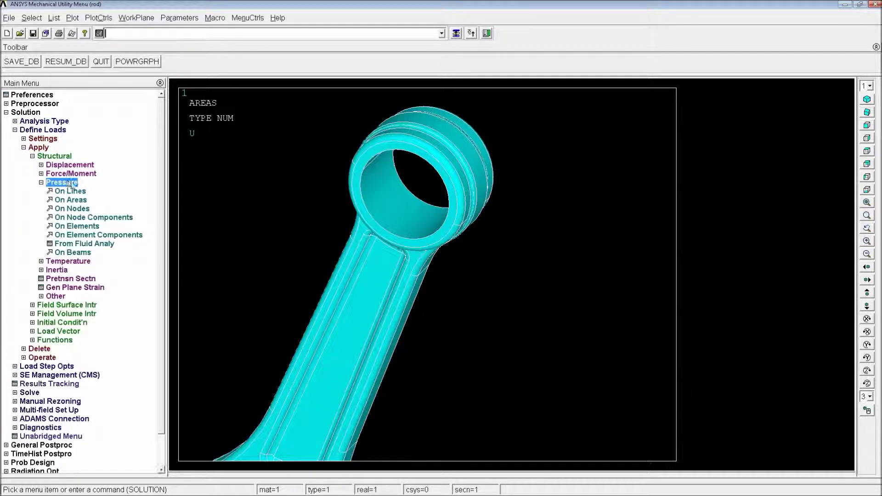
pyautogui.click(71, 199)
pyautogui.click(388, 215)
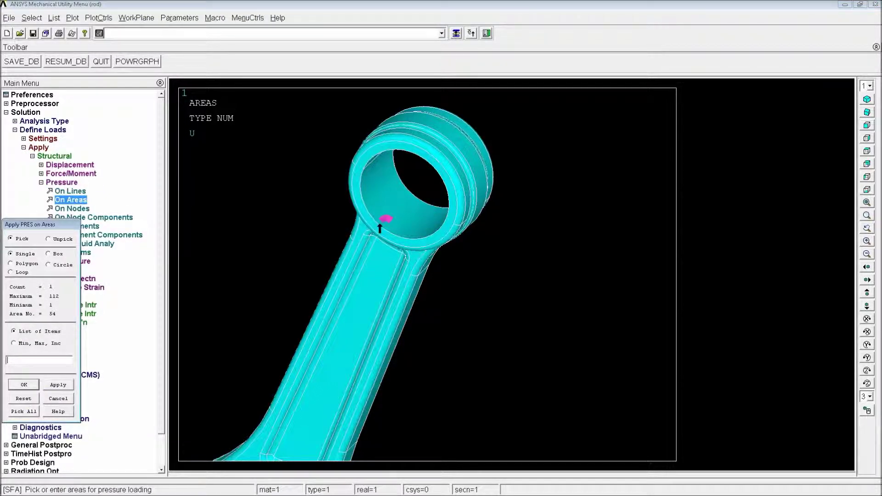
pyautogui.click(395, 201)
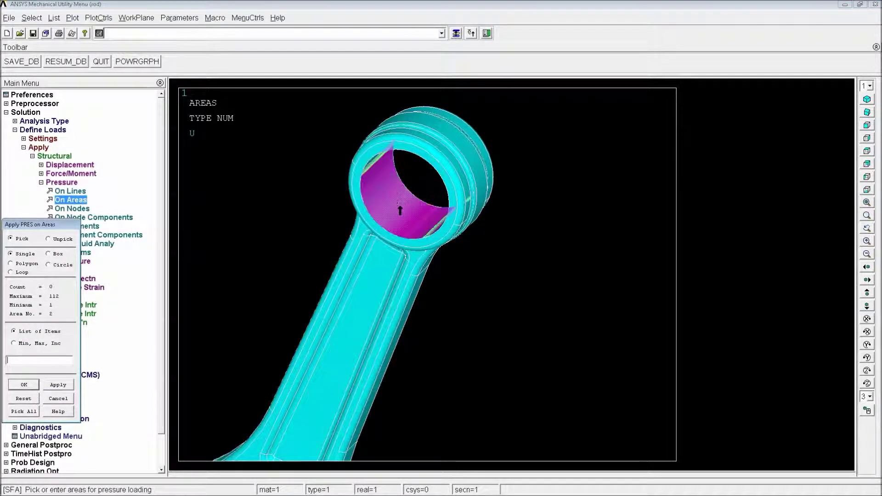
pyautogui.click(33, 386)
pyautogui.click(500, 190)
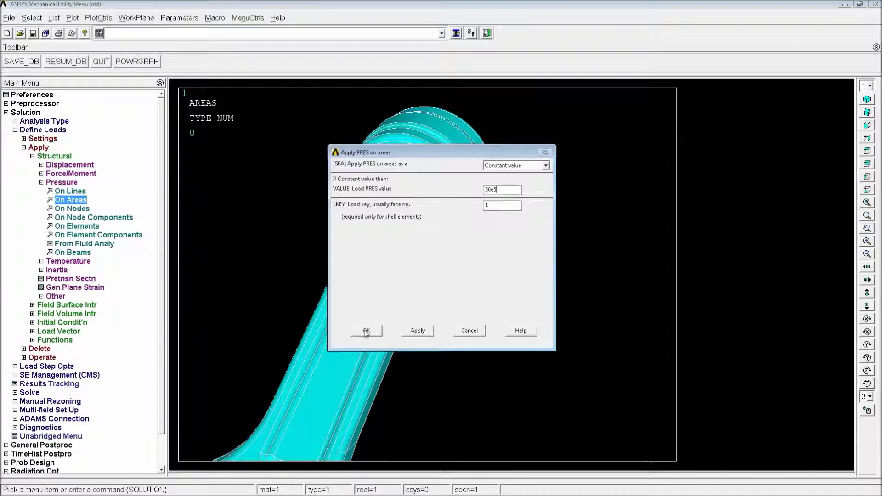
pyautogui.click(366, 331)
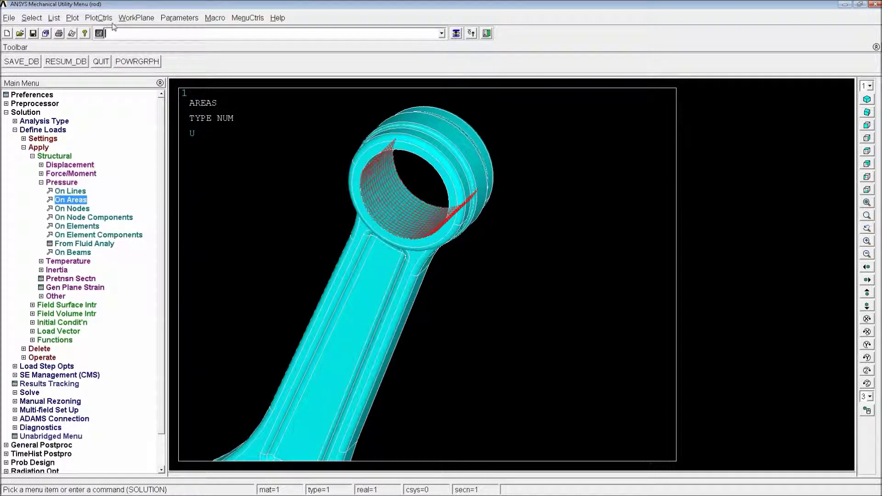
# Step: Show pressure symbols as arrows, then rotate the rod to inspect the bore load
pyautogui.click(98, 18)
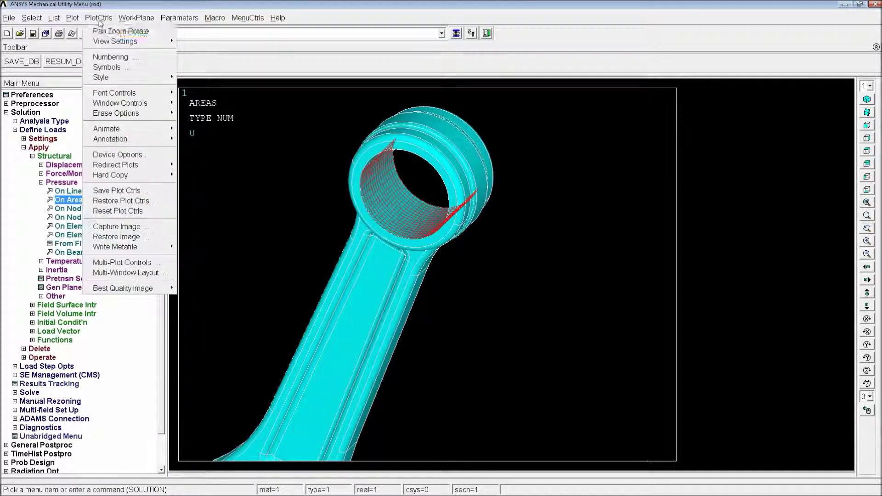
pyautogui.click(127, 74)
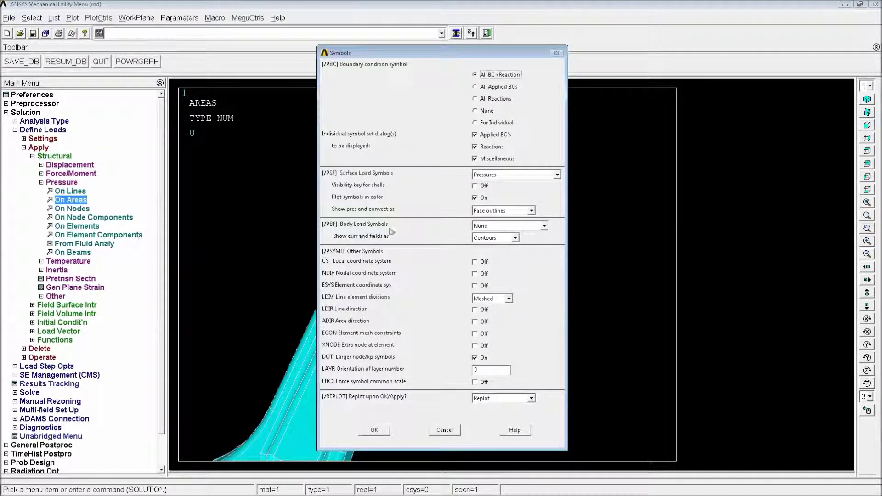
pyautogui.click(486, 212)
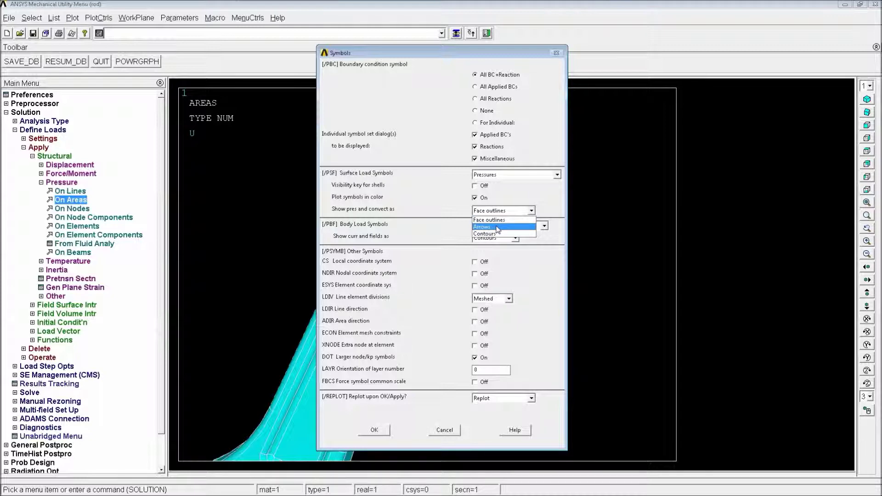
pyautogui.click(498, 227)
pyautogui.click(381, 430)
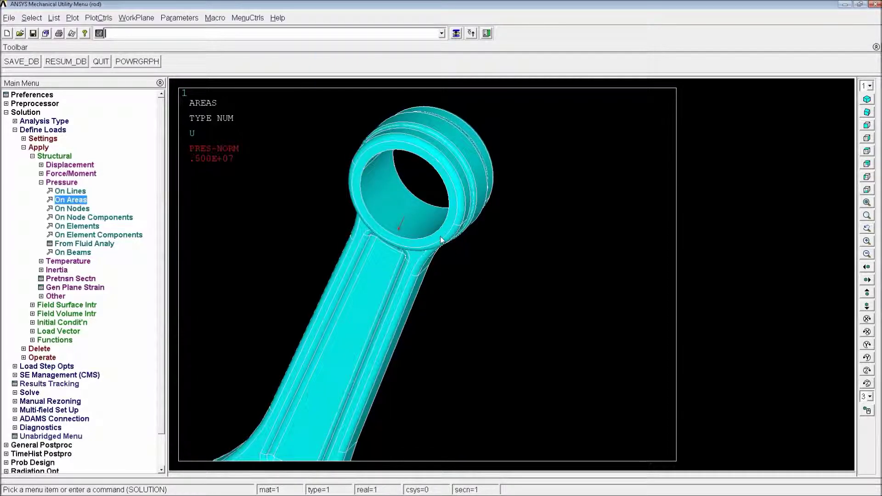
pyautogui.keyDown('ctrl'); pyautogui.moveTo(416, 240); pyautogui.dragTo(466, 206, button='right'); pyautogui.keyUp('ctrl')
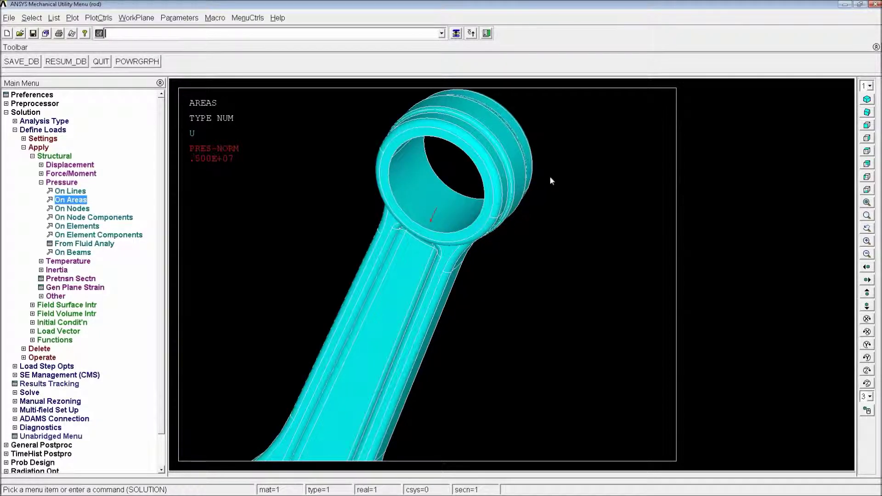
pyautogui.moveTo(423, 222)
pyautogui.keyDown('ctrl'); pyautogui.mouseDown(button='right')
pyautogui.moveTo(417, 196)
pyautogui.moveTo(433, 227)
pyautogui.mouseUp(button='right'); pyautogui.keyUp('ctrl')
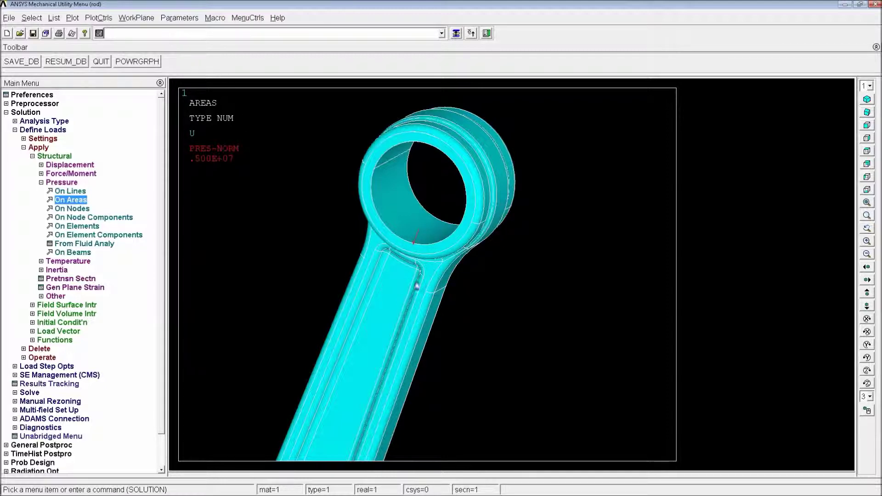
pyautogui.moveTo(419, 252)
pyautogui.keyDown('ctrl'); pyautogui.mouseDown(button='right')
pyautogui.moveTo(407, 276)
pyautogui.moveTo(420, 235)
pyautogui.mouseUp(button='right'); pyautogui.keyUp('ctrl')
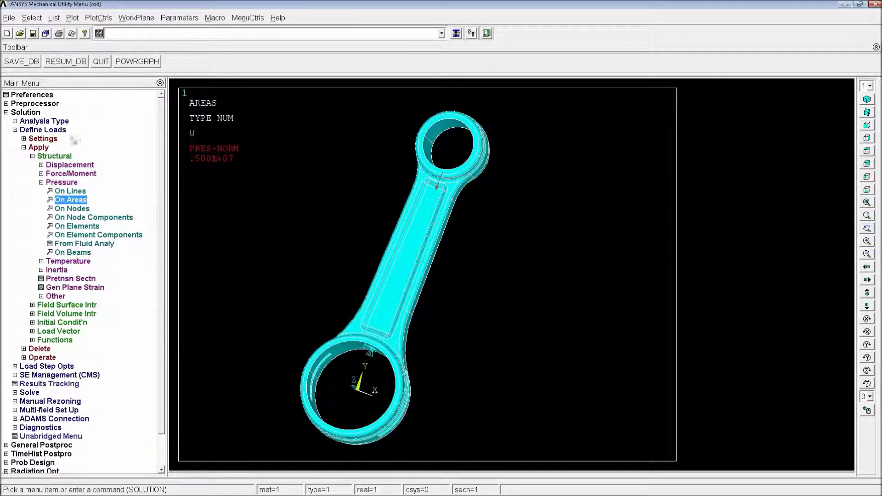
# Step: Start a new Harmonic analysis using the Full method with the Program Chosen solver
pyautogui.click(41, 130)
pyautogui.click(28, 113)
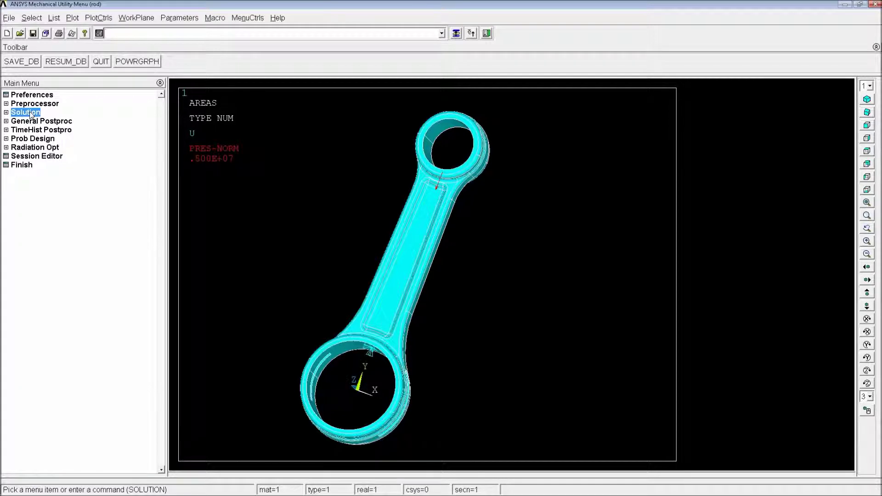
pyautogui.click(29, 113)
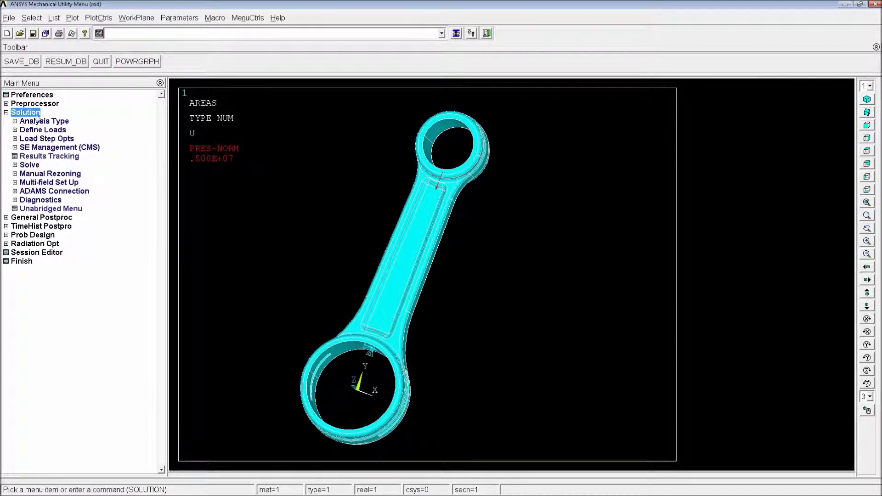
pyautogui.click(44, 122)
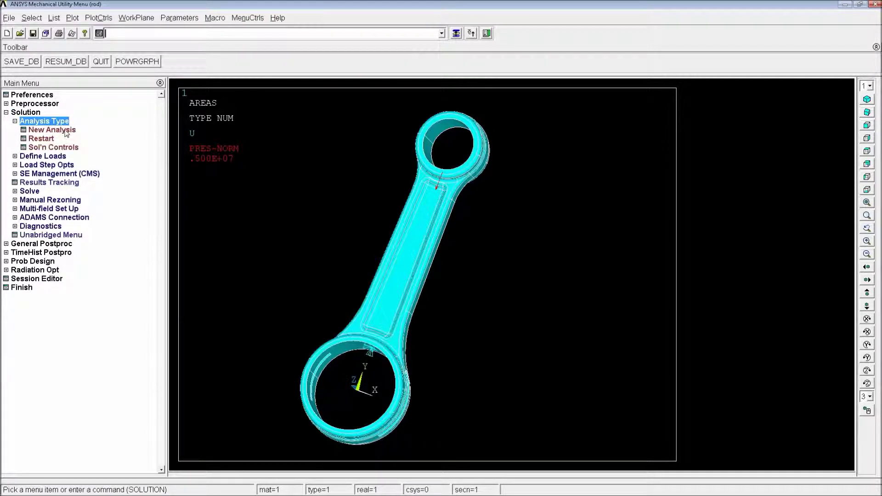
pyautogui.click(52, 130)
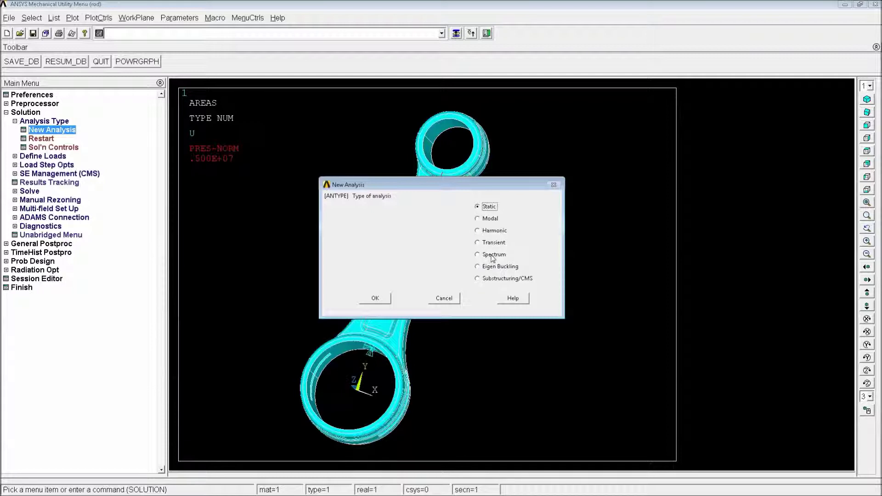
pyautogui.click(492, 230)
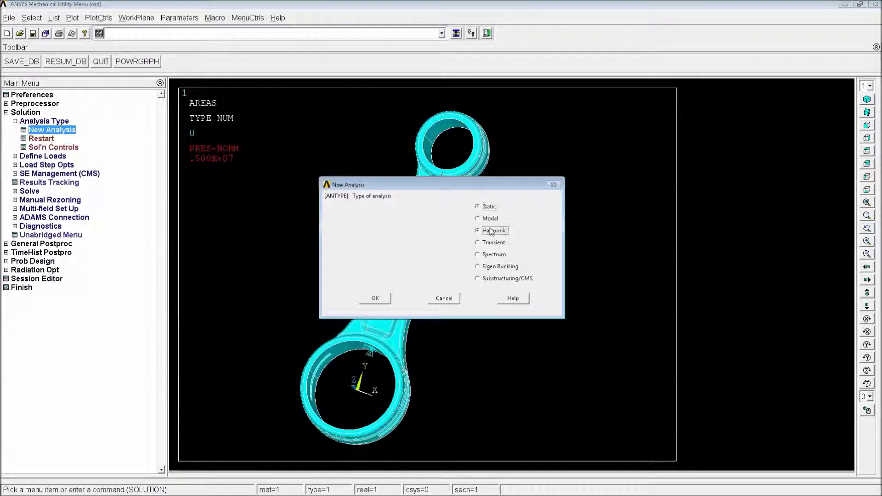
pyautogui.click(374, 298)
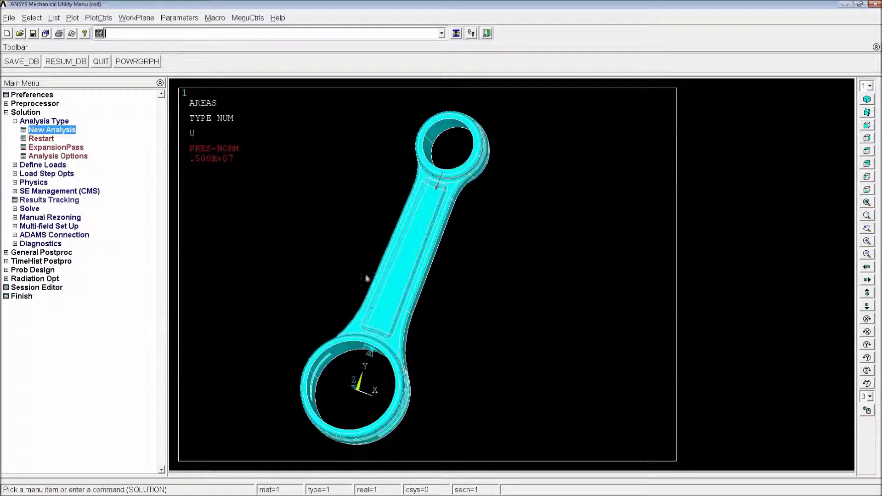
pyautogui.click(57, 156)
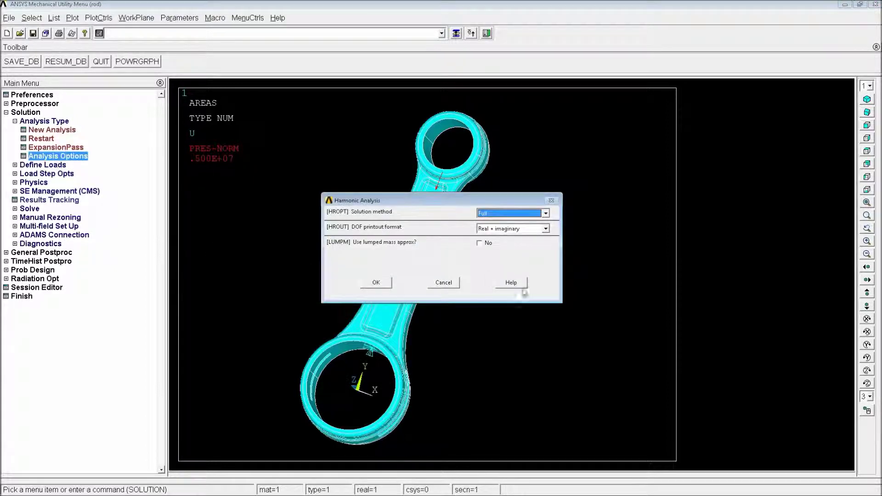
pyautogui.click(380, 282)
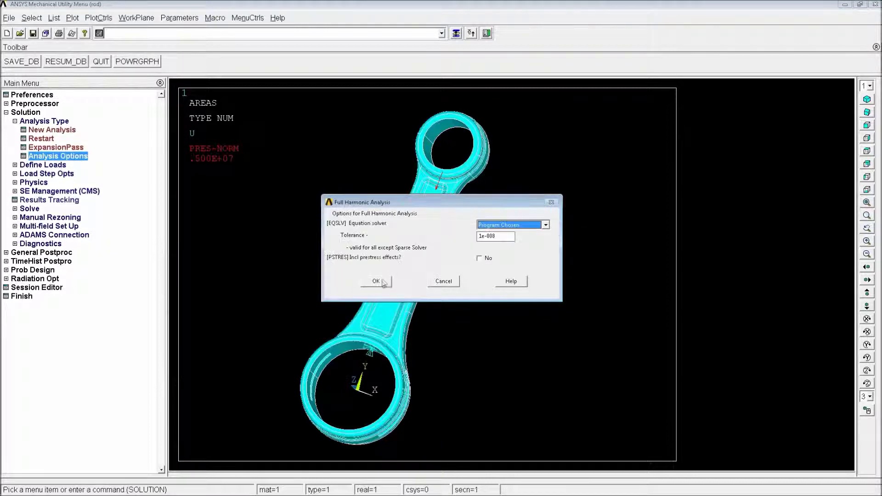
pyautogui.click(381, 282)
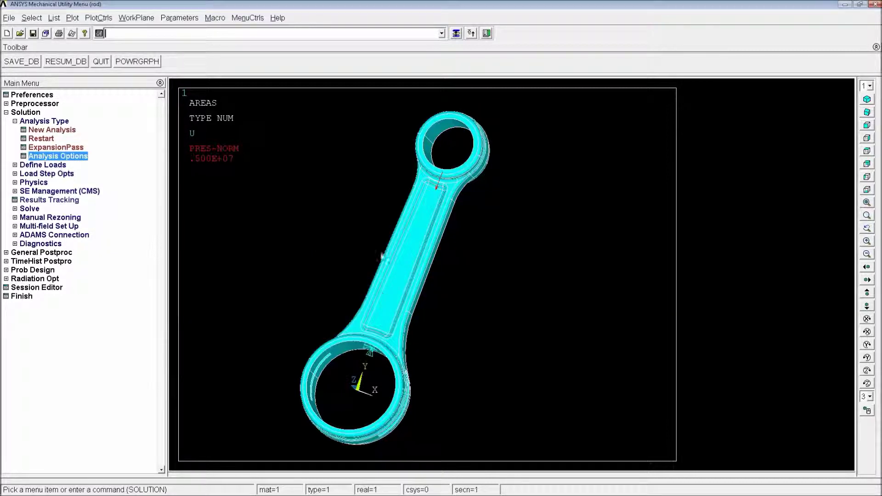
pyautogui.click(50, 175)
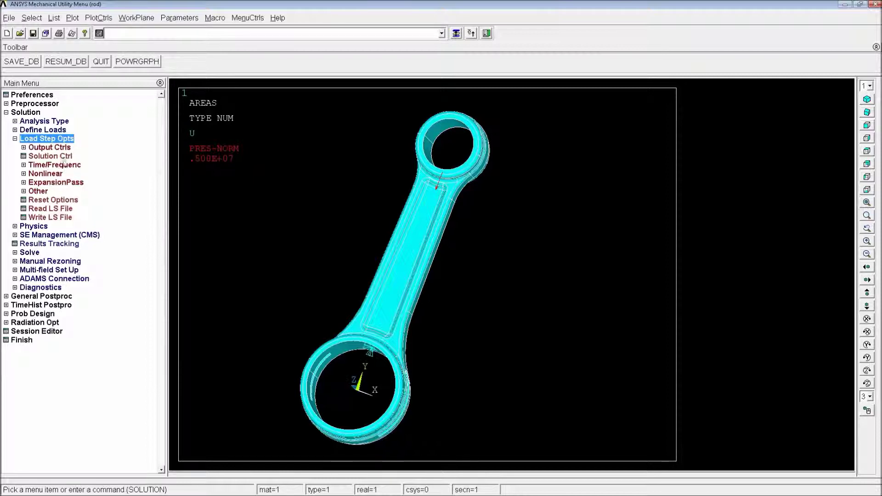
# Step: Set HARFRQ to 1500–4000 and NSUBST to 500 substeps
pyautogui.click(65, 166)
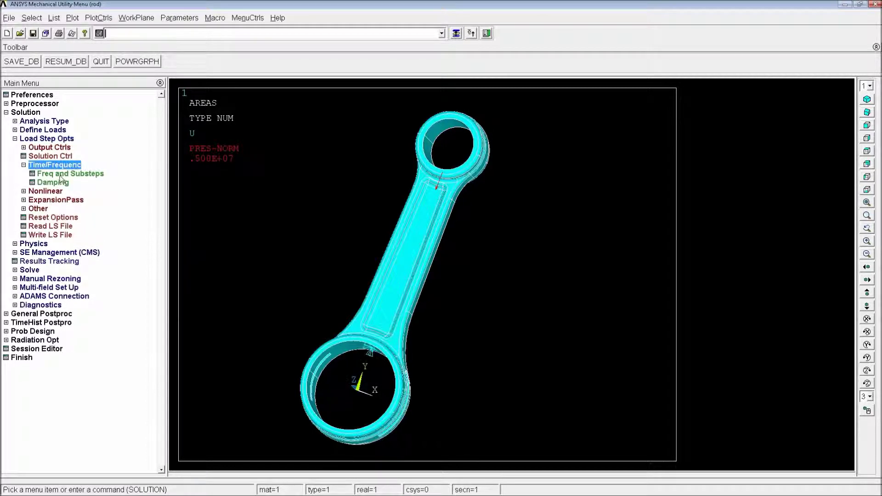
pyautogui.click(62, 174)
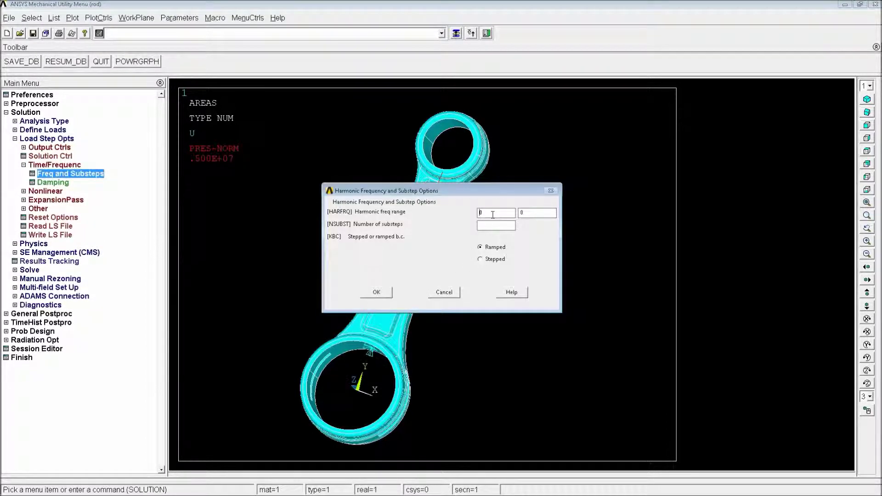
pyautogui.write('1500')
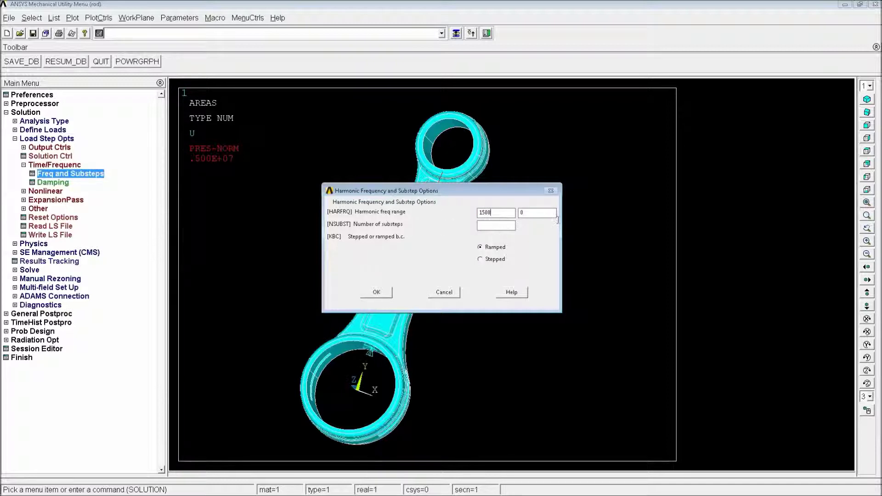
pyautogui.press('Tab')
pyautogui.write('4000')
pyautogui.write('500')
pyautogui.moveTo(497, 226); pyautogui.dragTo(473, 225)
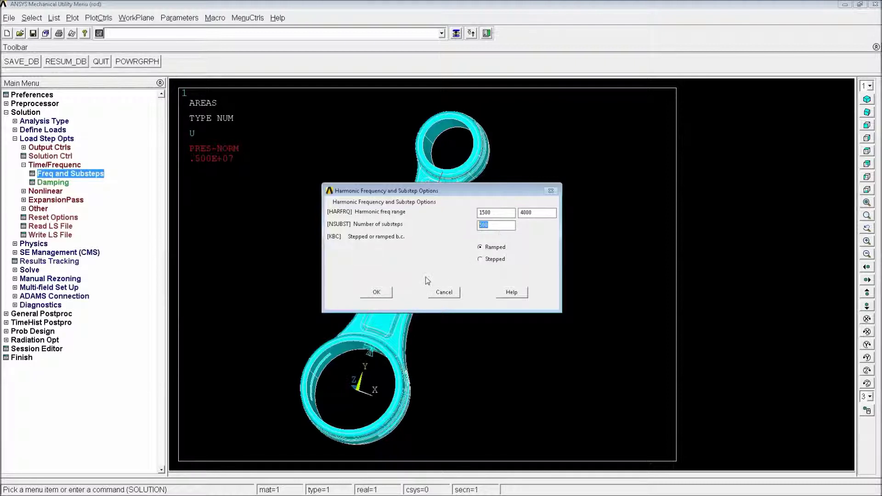
pyautogui.click(377, 292)
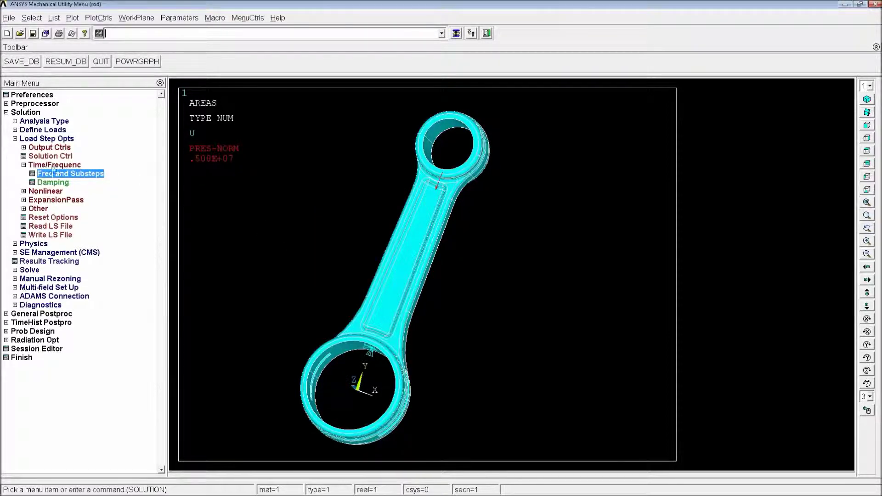
# Step: Set the solution printout to report basic quantities at every substep
pyautogui.click(52, 148)
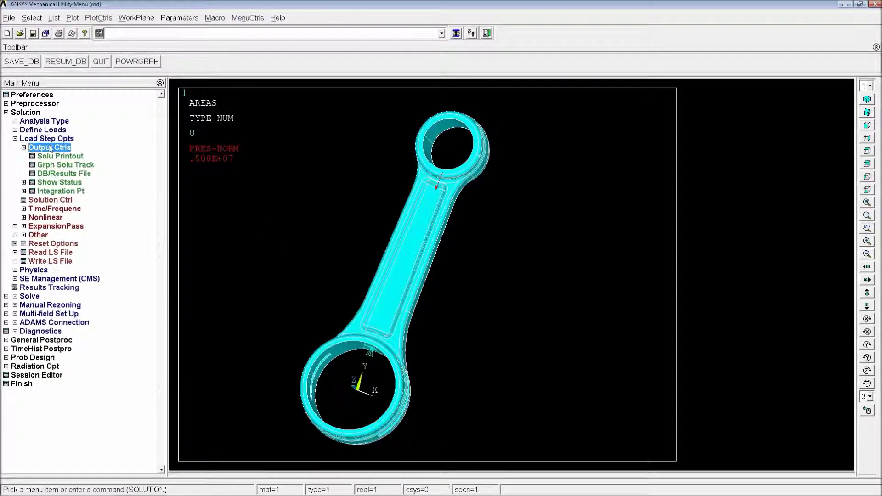
pyautogui.click(63, 158)
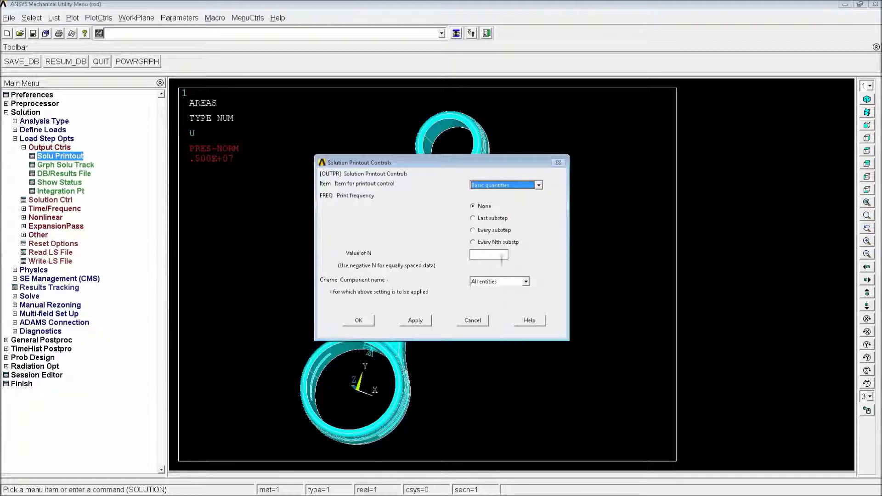
pyautogui.click(496, 234)
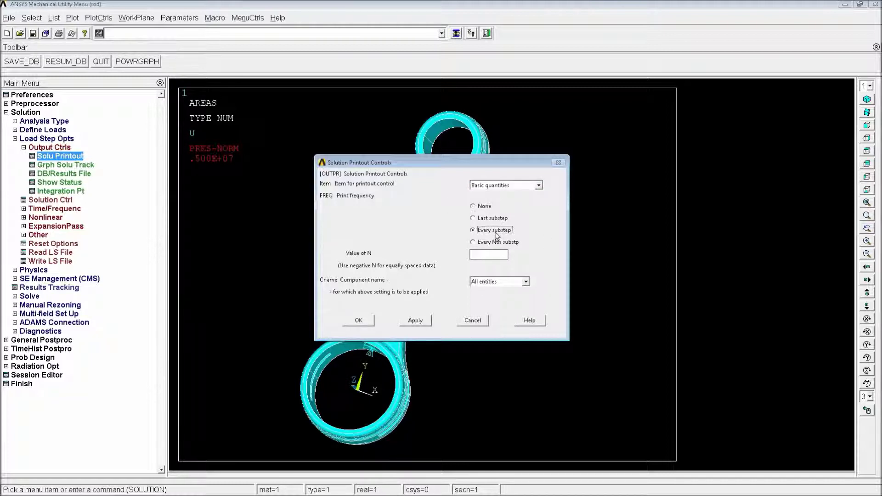
pyautogui.click(360, 320)
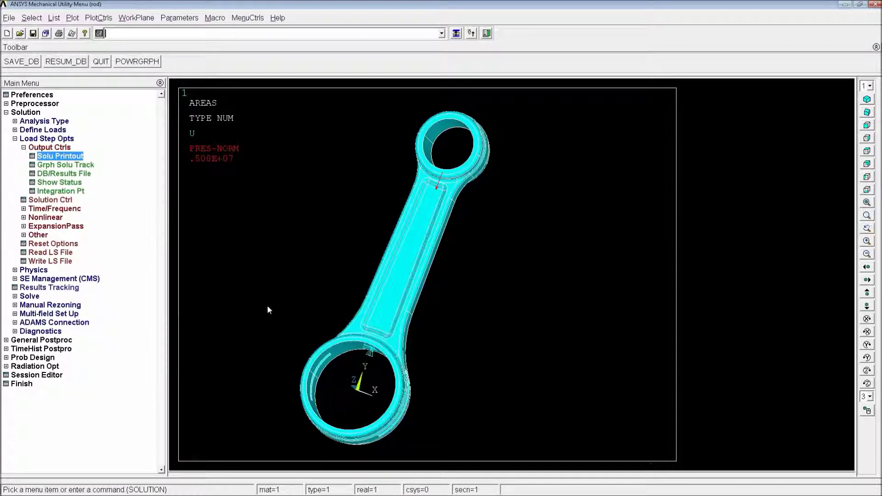
# Step: Run SOLVE and answer Yes to the model and load data warnings
pyautogui.write('so')
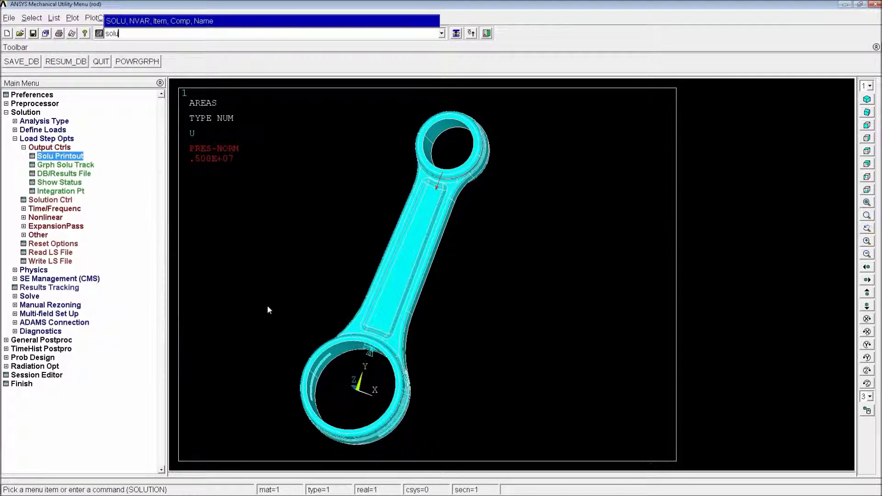
pyautogui.write('lve')
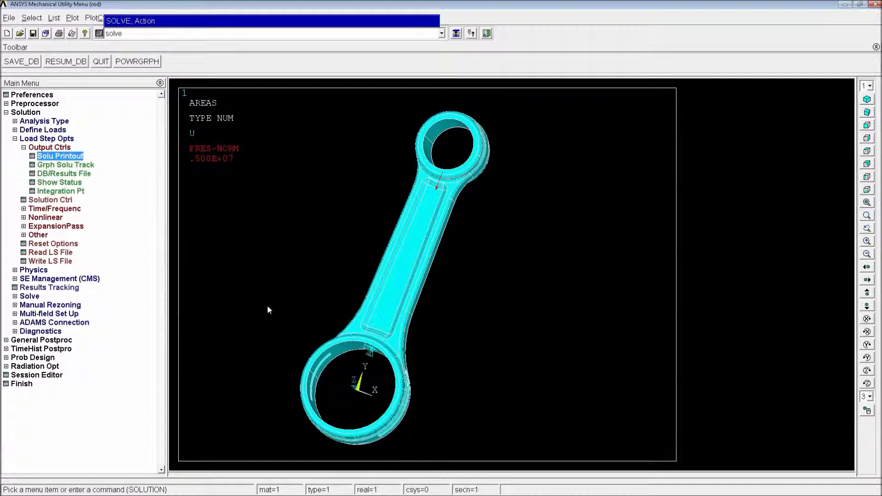
pyautogui.press('Return')
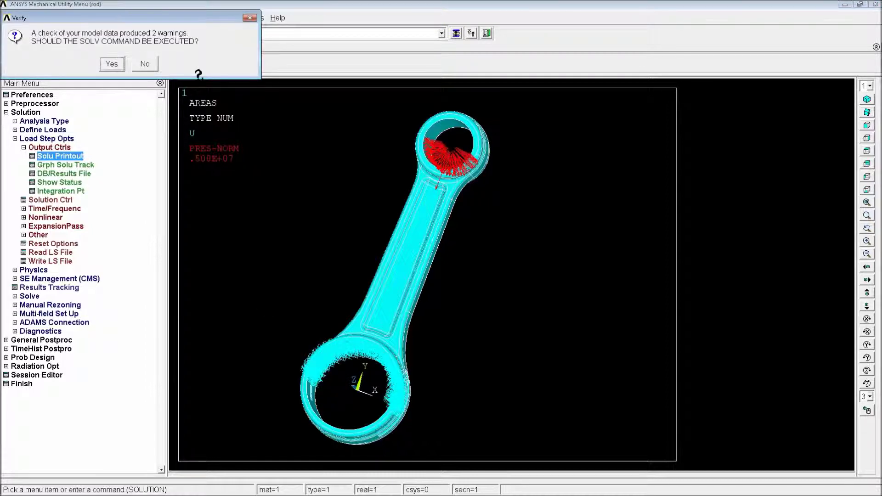
pyautogui.click(114, 64)
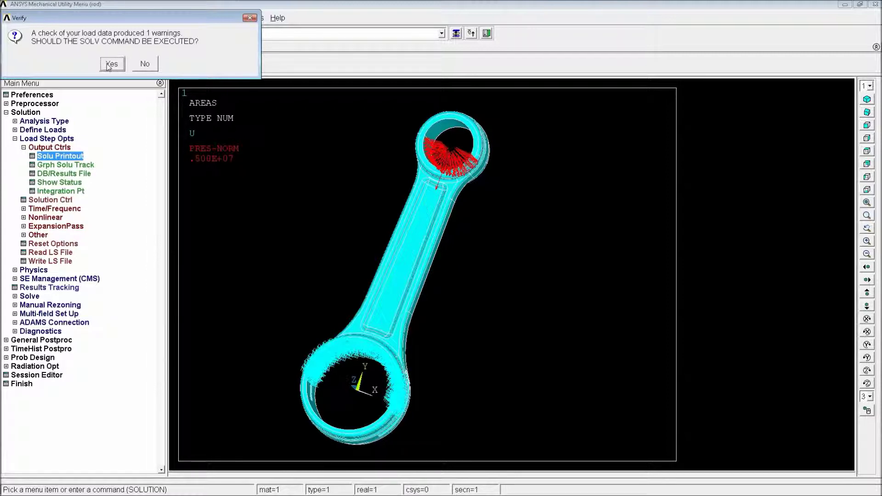
pyautogui.click(111, 64)
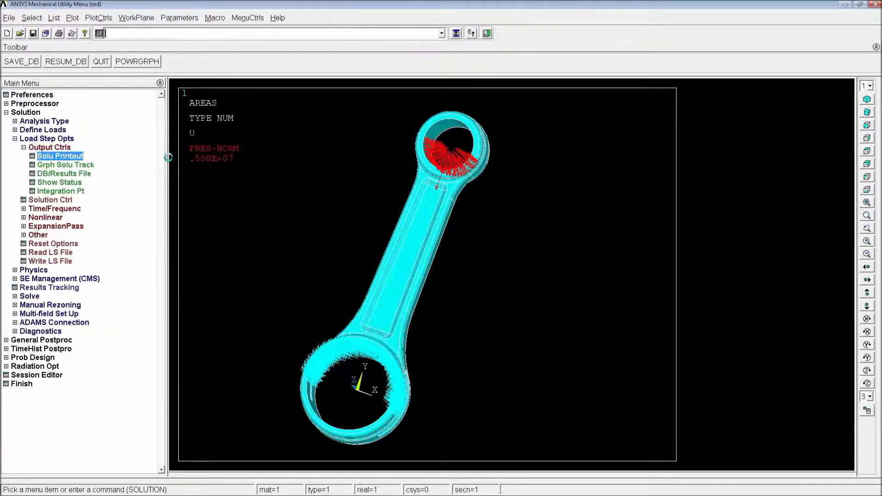
pyautogui.moveTo(169, 157); pyautogui.dragTo(155, 160)
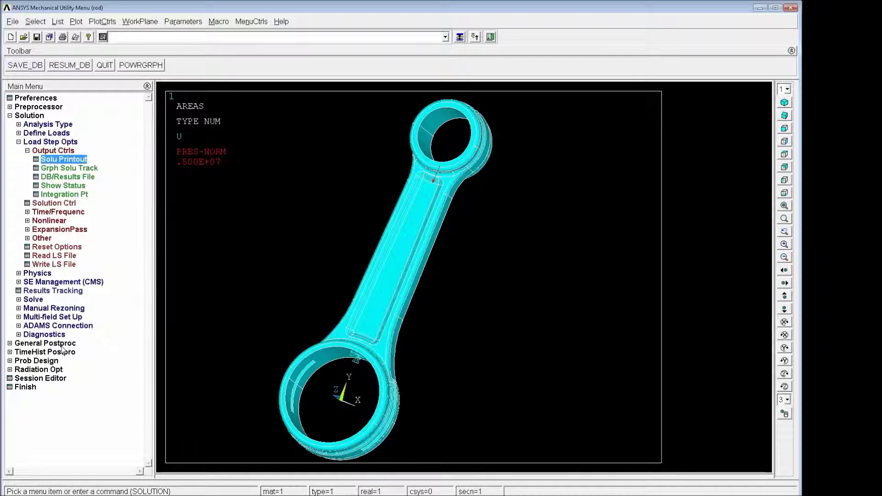
# Step: In General Postproc, browse result sets 1–3 (1505, 1510) in the Read By Pick list
pyautogui.click(66, 345)
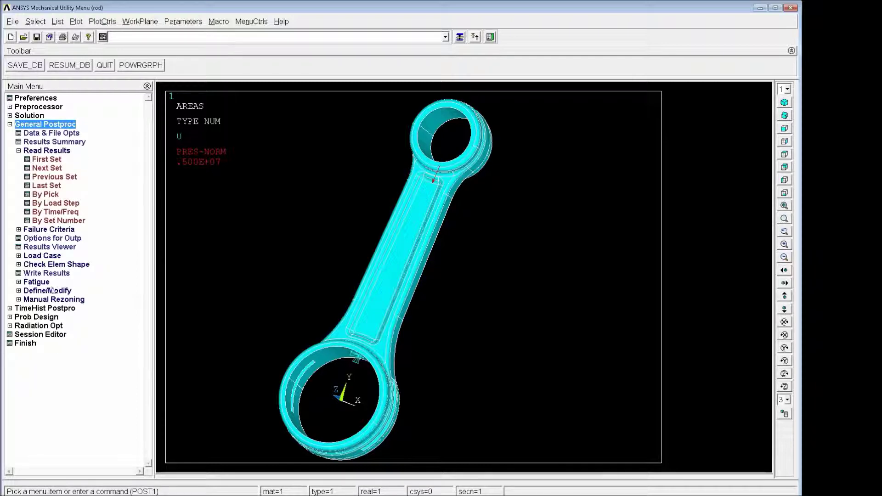
pyautogui.click(52, 197)
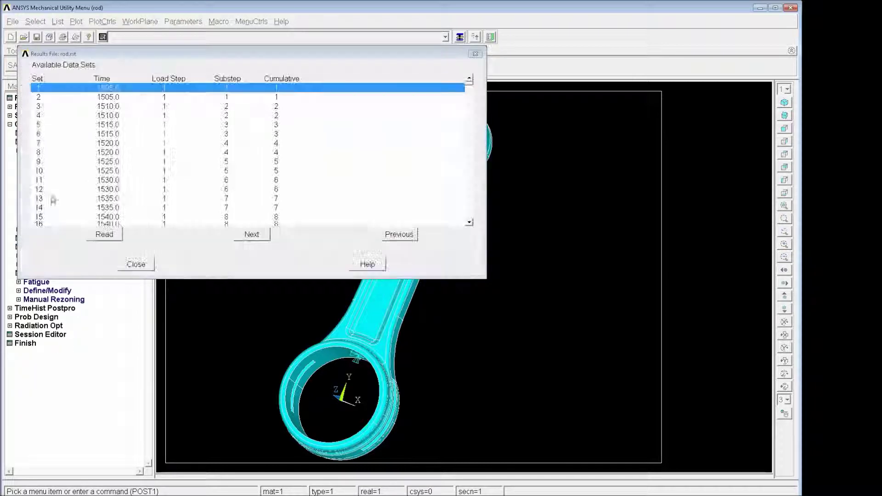
pyautogui.click(121, 107)
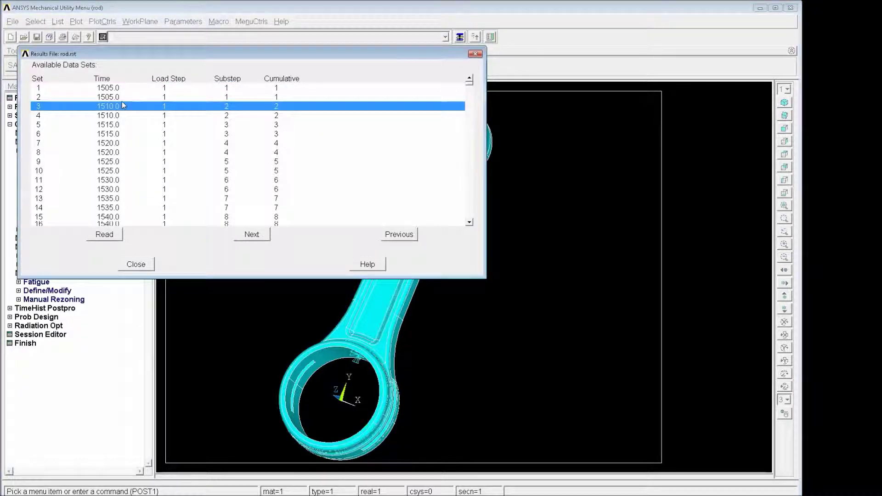
pyautogui.click(122, 98)
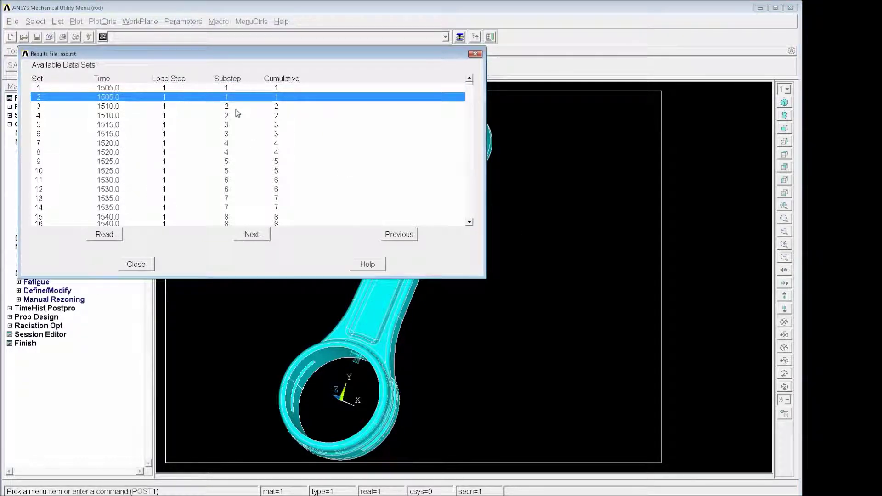
pyautogui.click(126, 90)
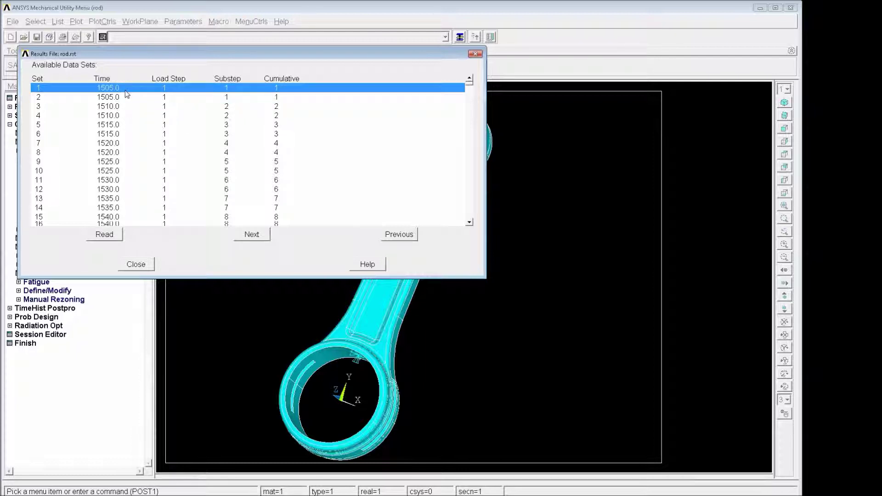
pyautogui.click(124, 97)
pyautogui.press('Up')
pyautogui.click(115, 98)
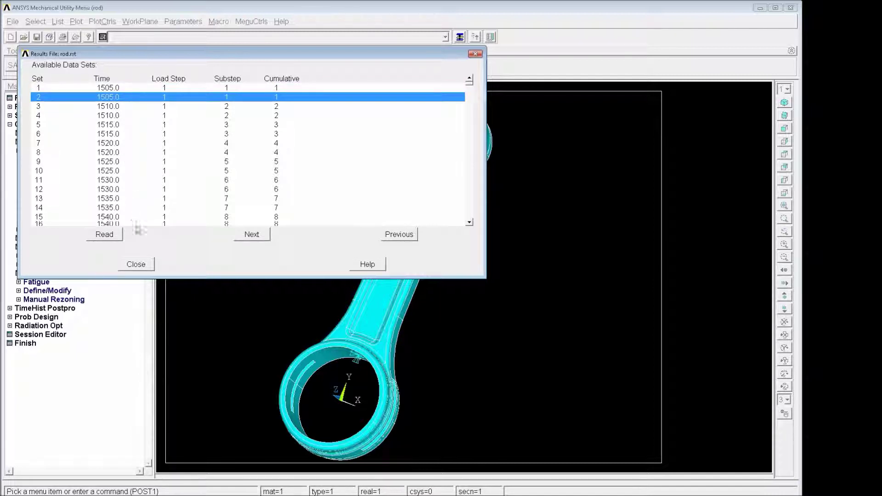
pyautogui.click(114, 90)
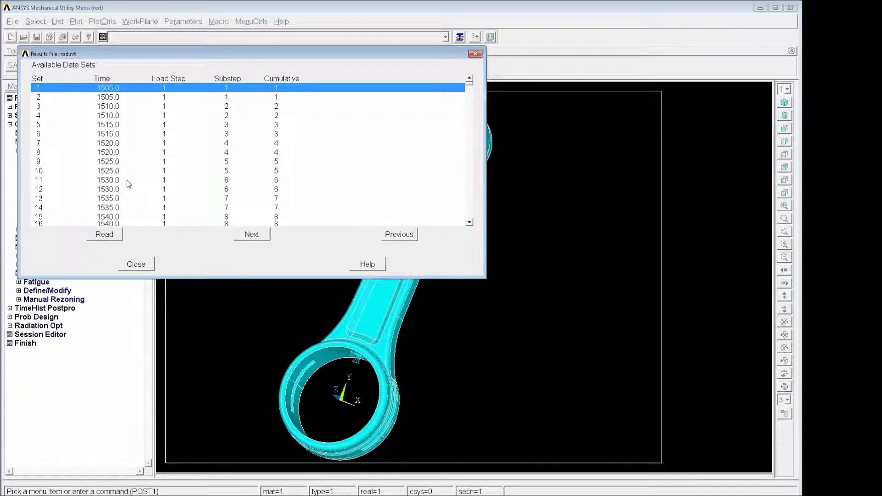
pyautogui.click(132, 269)
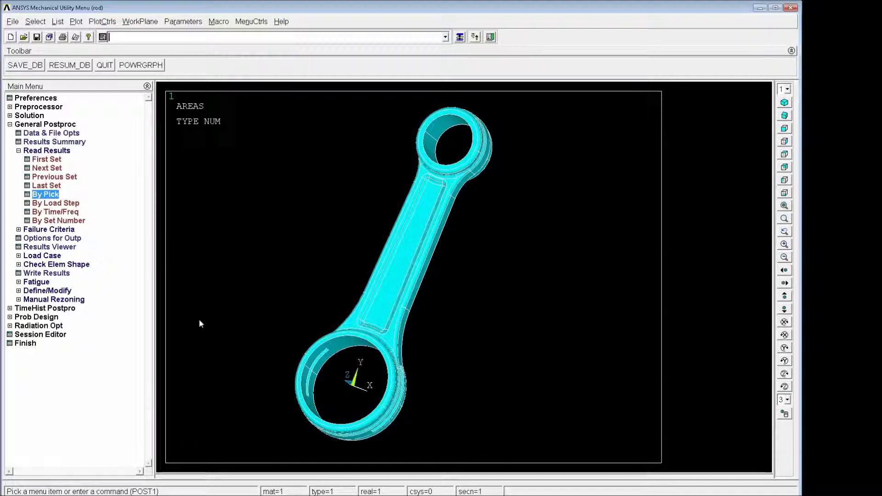
# Step: Add a UZ_2 Z-displacement time-history variable for node 2631 on the shank
pyautogui.click(61, 309)
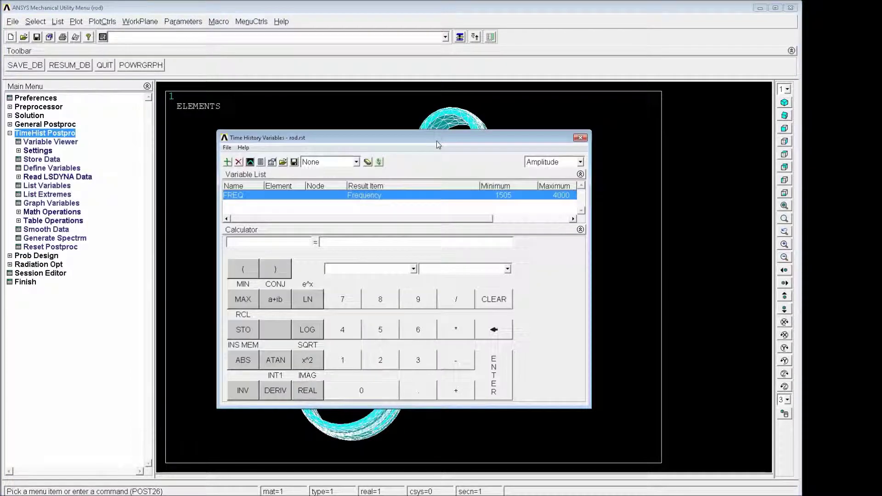
pyautogui.moveTo(437, 145); pyautogui.dragTo(754, 180)
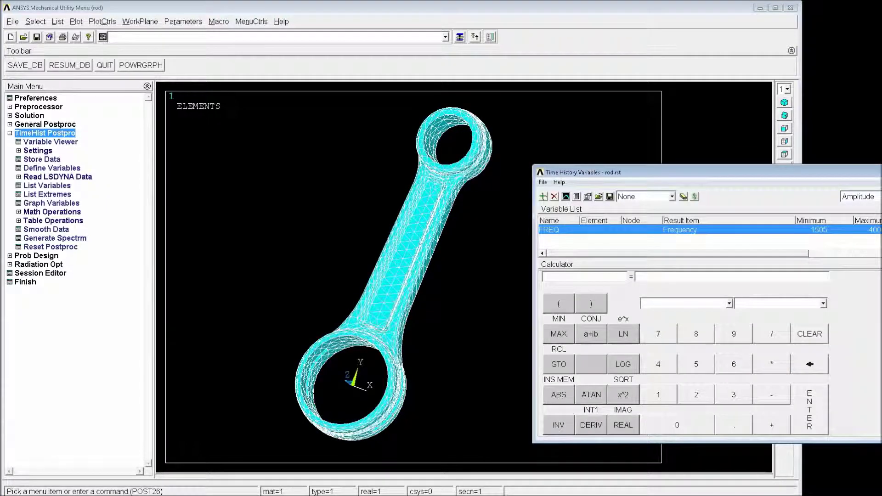
pyautogui.click(543, 196)
pyautogui.click(409, 241)
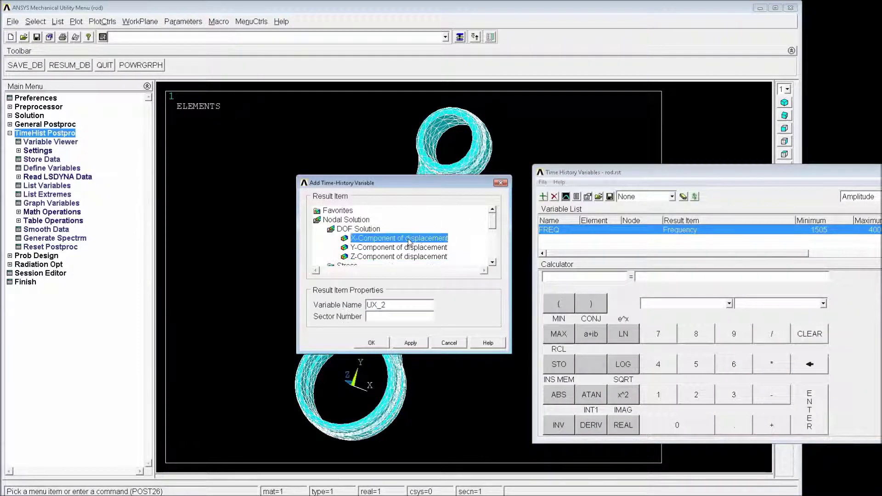
pyautogui.click(397, 257)
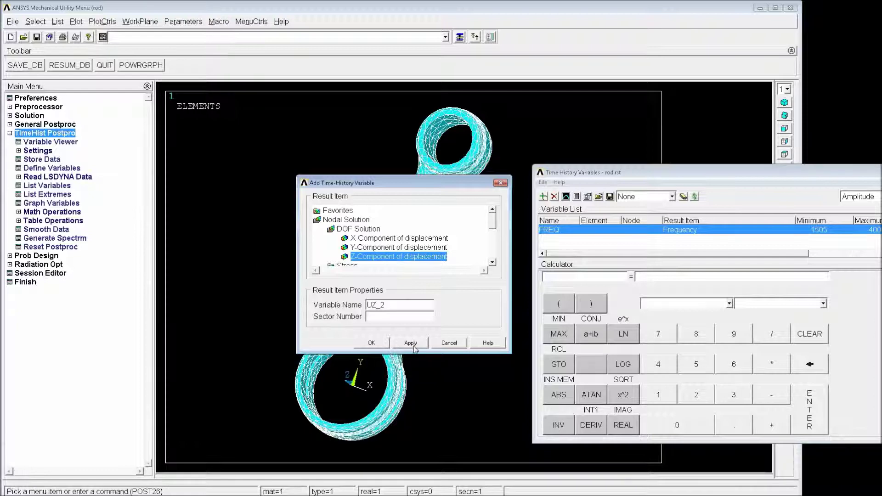
pyautogui.click(410, 343)
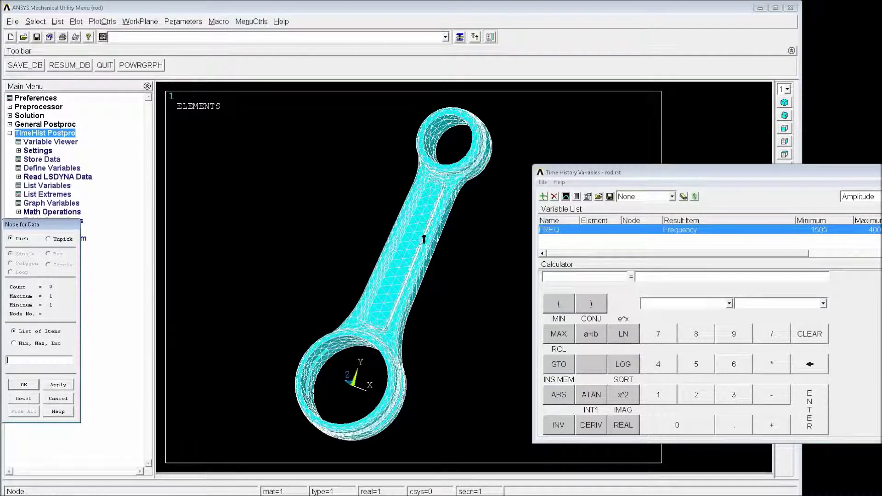
pyautogui.click(452, 185)
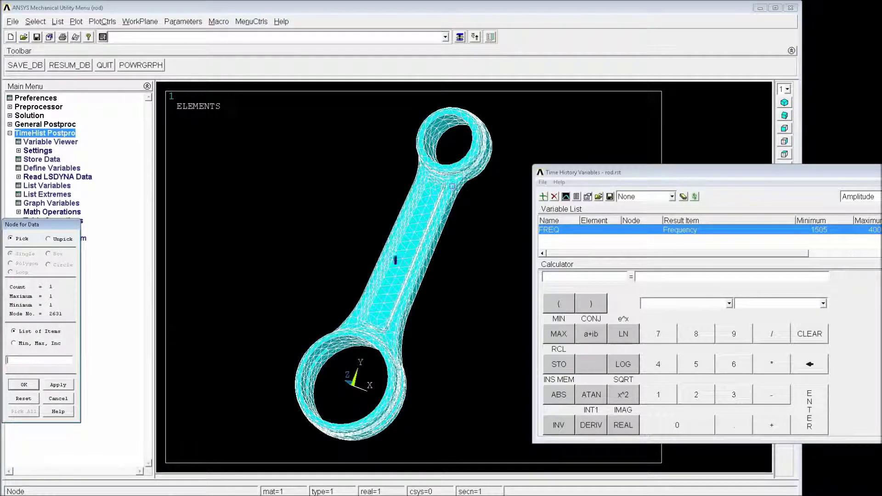
pyautogui.click(53, 389)
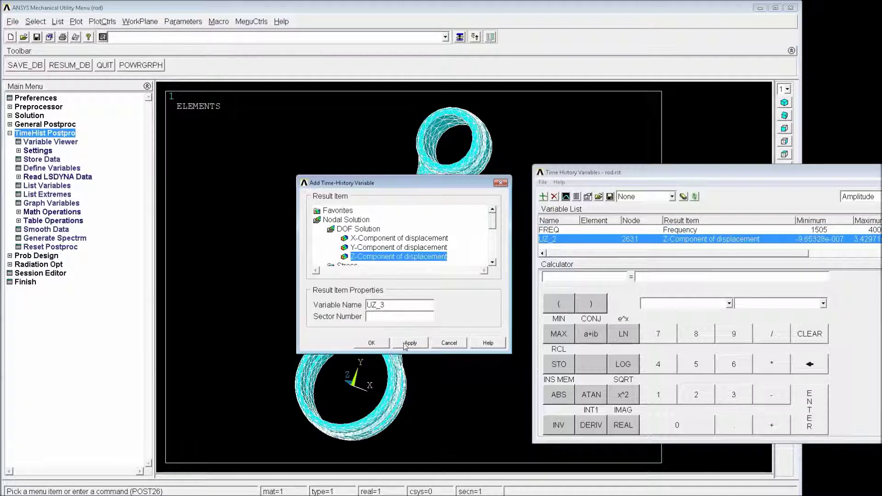
# Step: Add UZ_3 for node 1644, then graph UZ_2 and UZ_3 against frequency
pyautogui.click(405, 343)
pyautogui.click(363, 297)
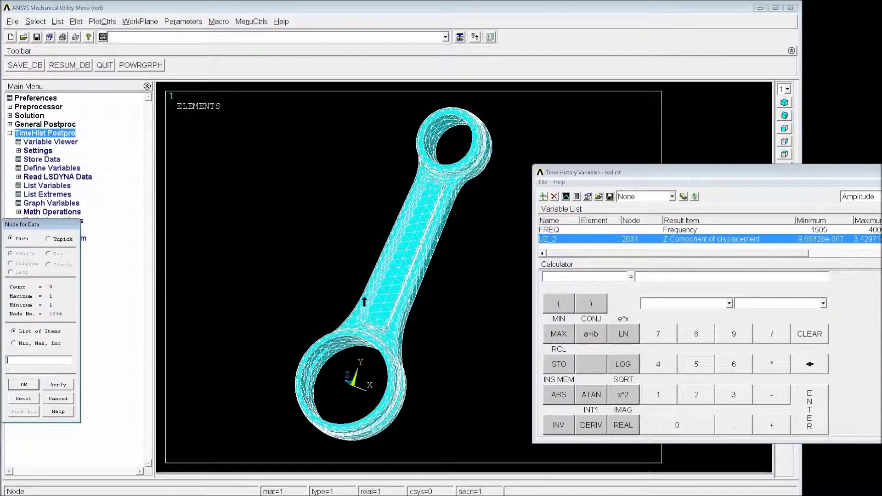
pyautogui.click(36, 386)
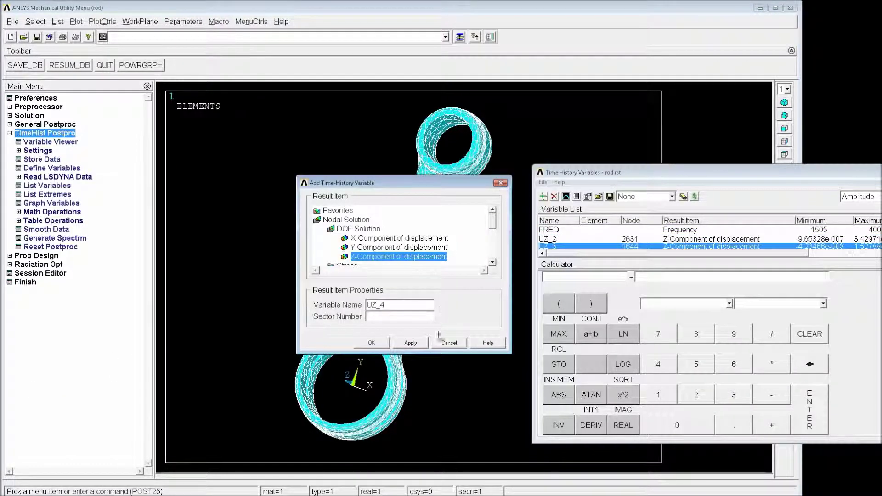
pyautogui.click(448, 343)
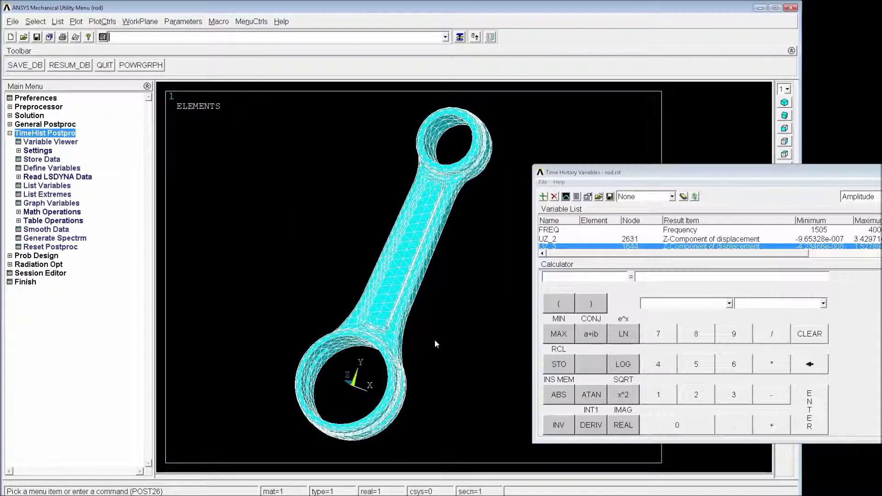
pyautogui.click(560, 240)
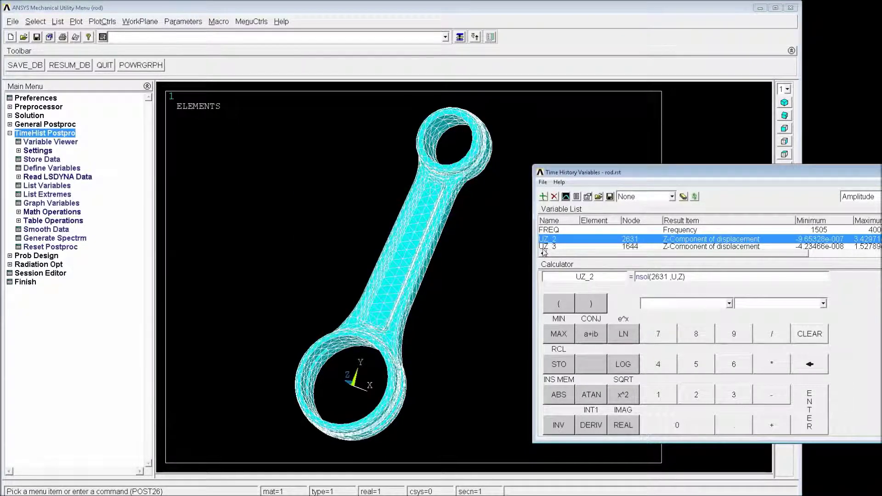
pyautogui.keyDown('ctrl'); pyautogui.click(546, 246); pyautogui.keyUp('ctrl')
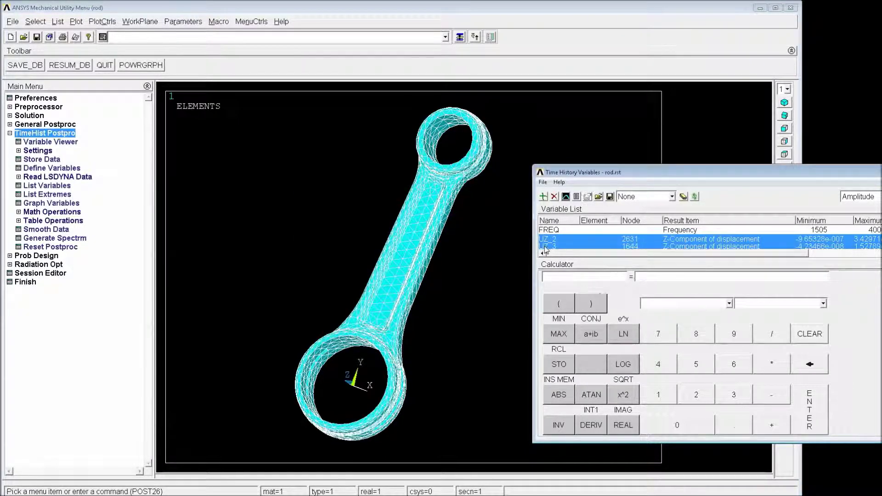
pyautogui.click(565, 197)
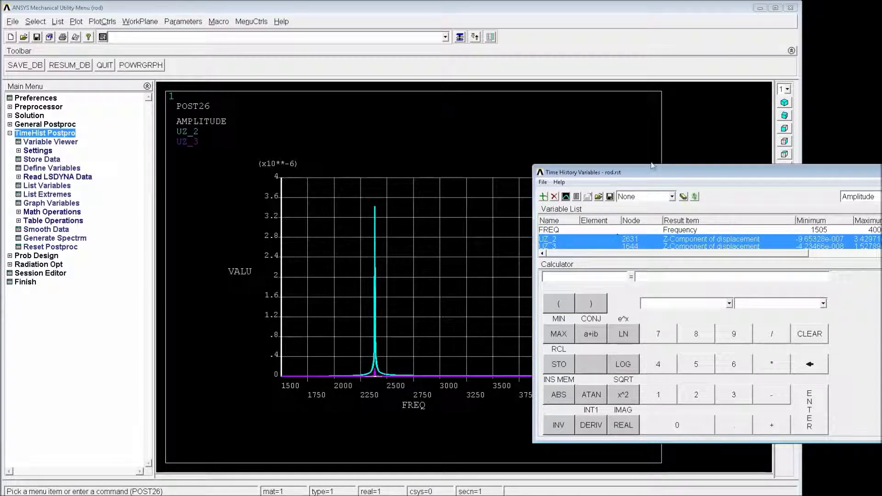
# Step: Make the graph's Y axis logarithmic and replot UZ_2 and UZ_3
pyautogui.moveTo(652, 168); pyautogui.dragTo(705, 165)
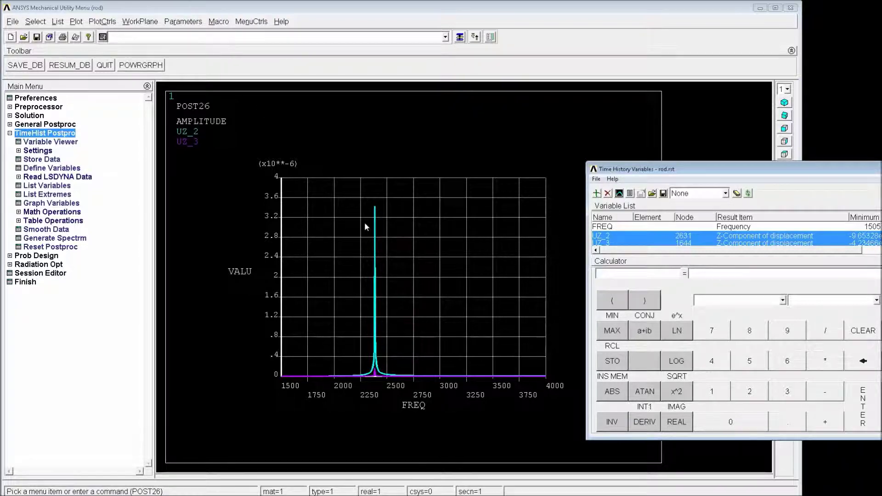
pyautogui.click(102, 22)
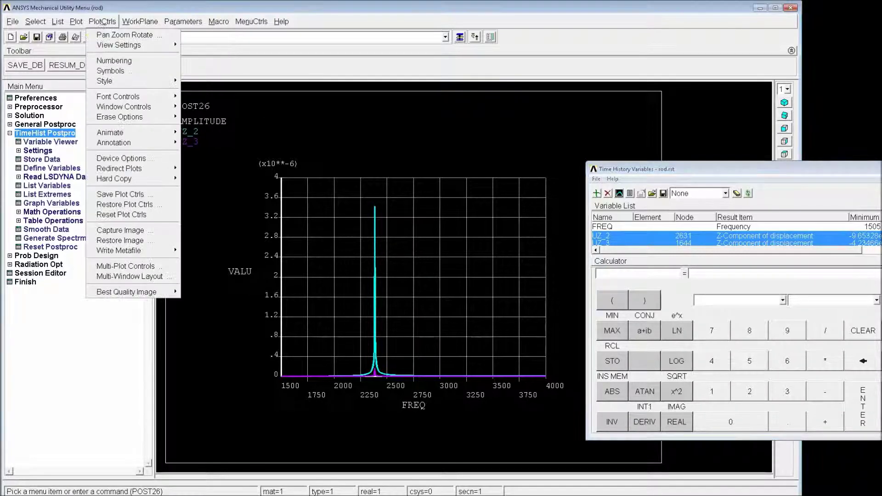
pyautogui.moveTo(122, 83)
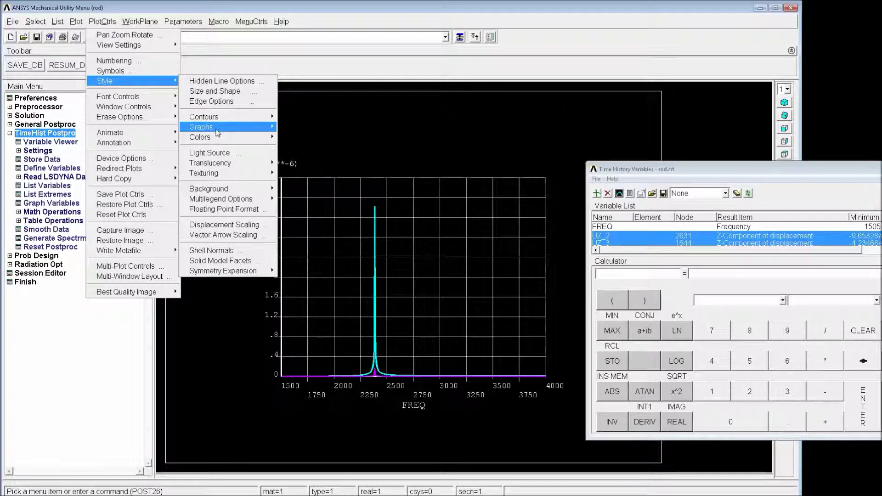
pyautogui.moveTo(218, 130)
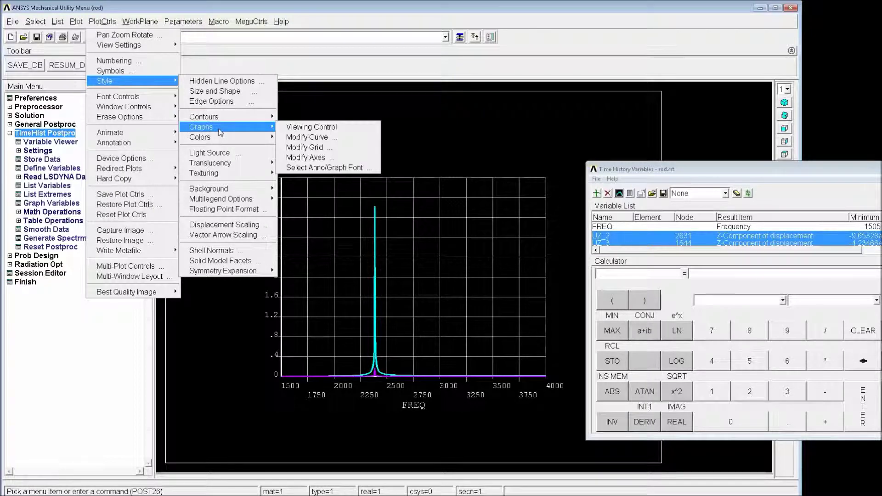
pyautogui.click(336, 157)
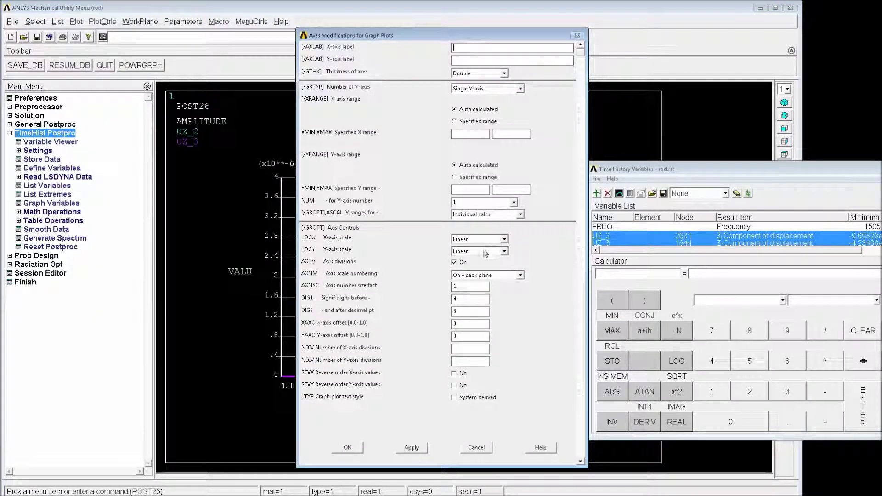
pyautogui.click(478, 251)
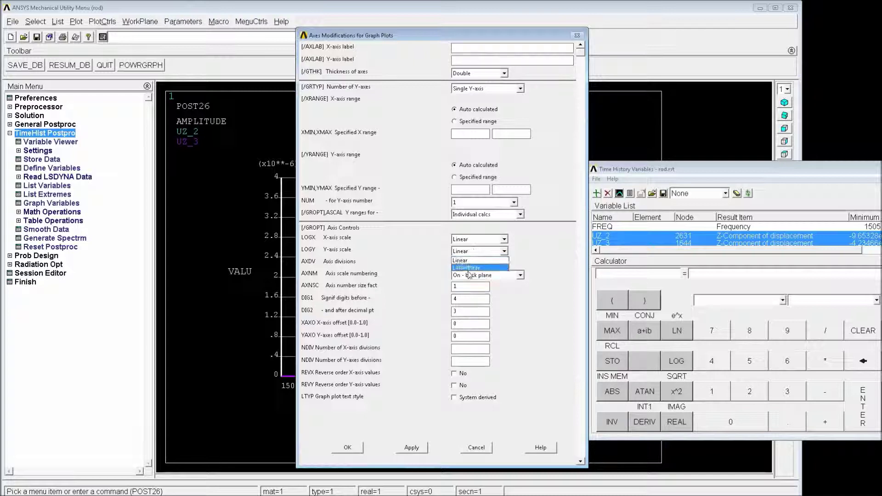
pyautogui.click(472, 266)
pyautogui.click(348, 447)
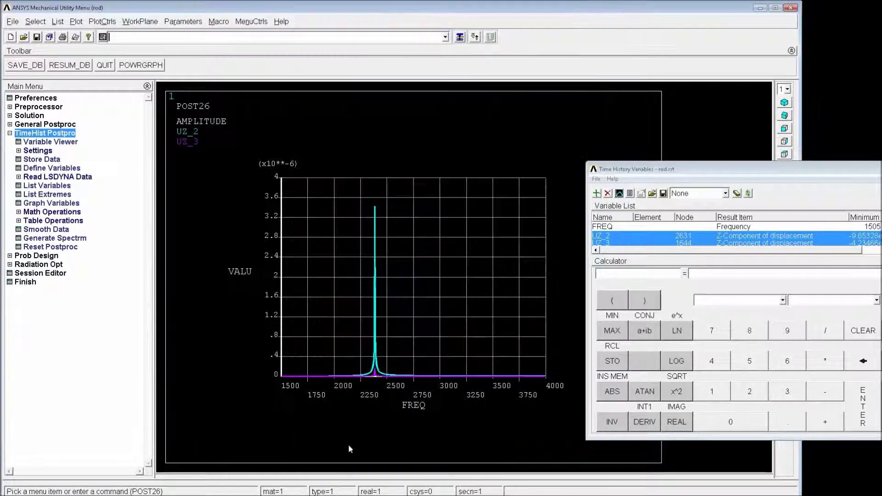
pyautogui.click(618, 195)
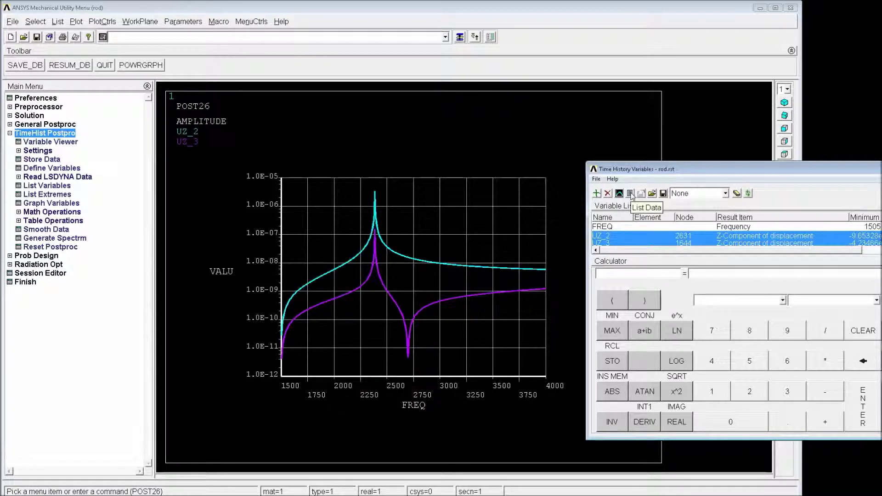
# Step: List UZ_2 and UZ_3 values and locate the phase flip to 180 at 2390
pyautogui.click(630, 194)
pyautogui.moveTo(327, 101); pyautogui.dragTo(483, 85)
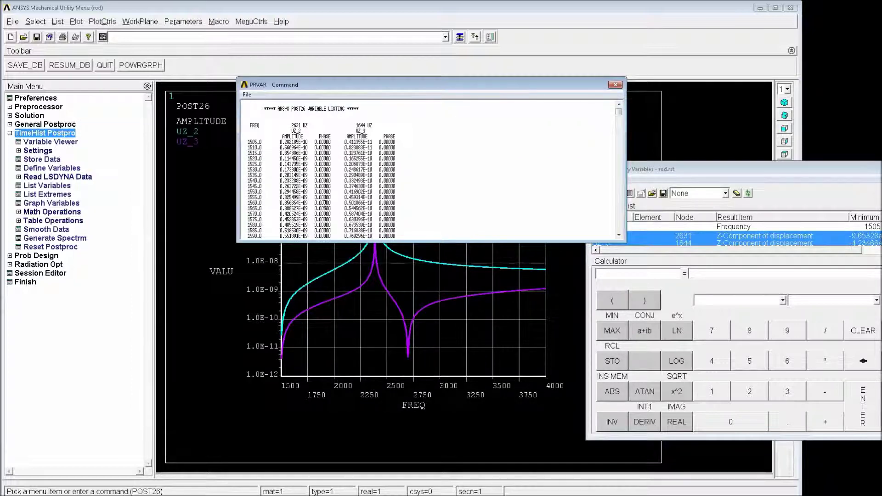
pyautogui.scroll(-20, 325, 202)
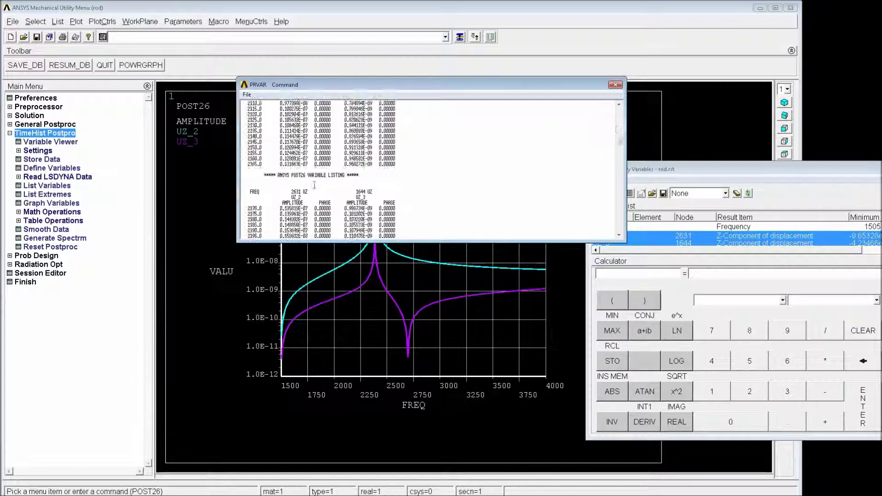
pyautogui.scroll(-20, 314, 185)
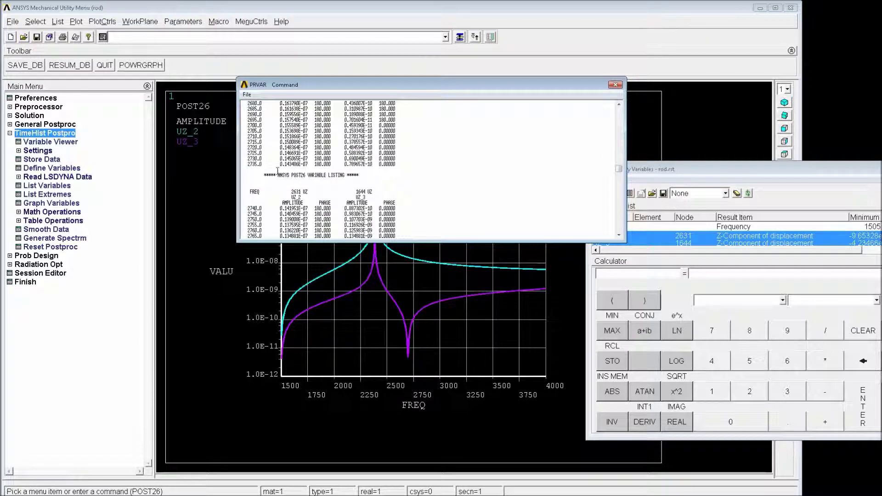
pyautogui.scroll(18, 277, 171)
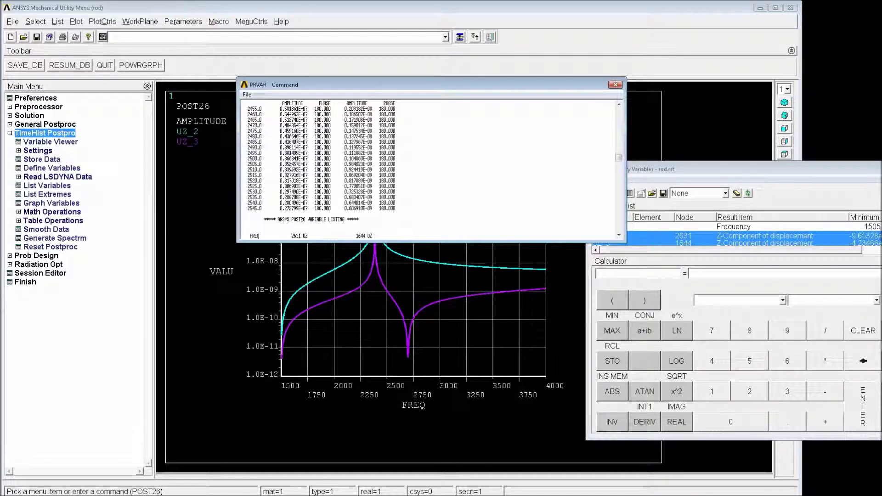
pyautogui.scroll(10, 321, 170)
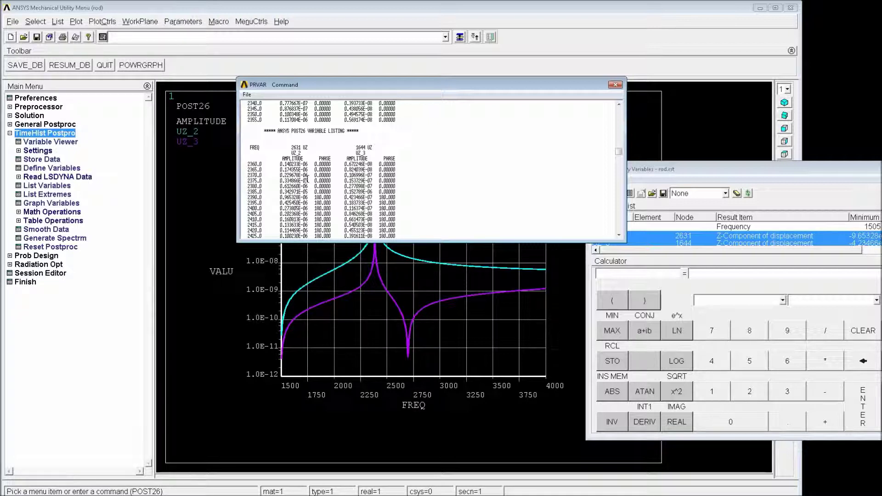
pyautogui.scroll(5, 307, 177)
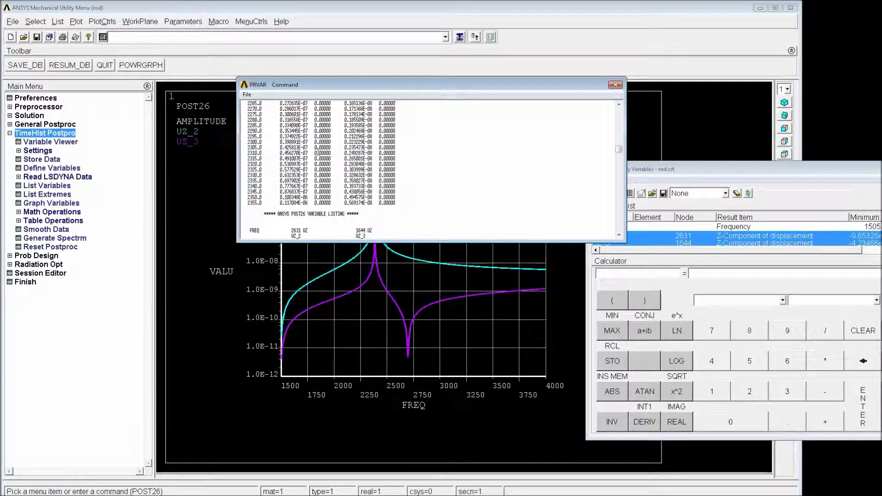
pyautogui.scroll(3, 316, 152)
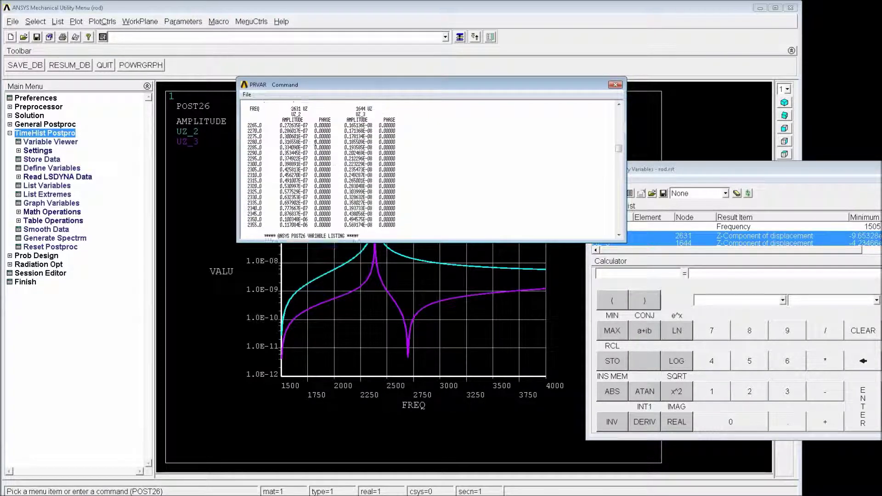
pyautogui.scroll(4, 315, 141)
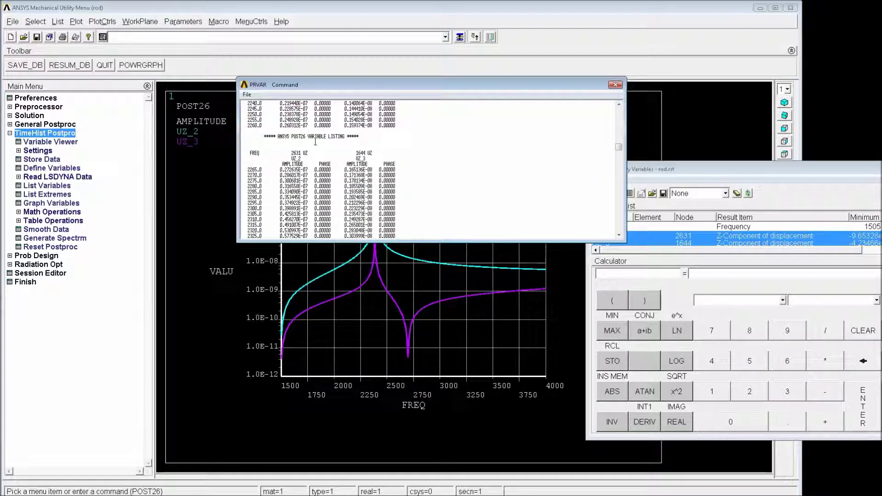
pyautogui.scroll(1, 265, 136)
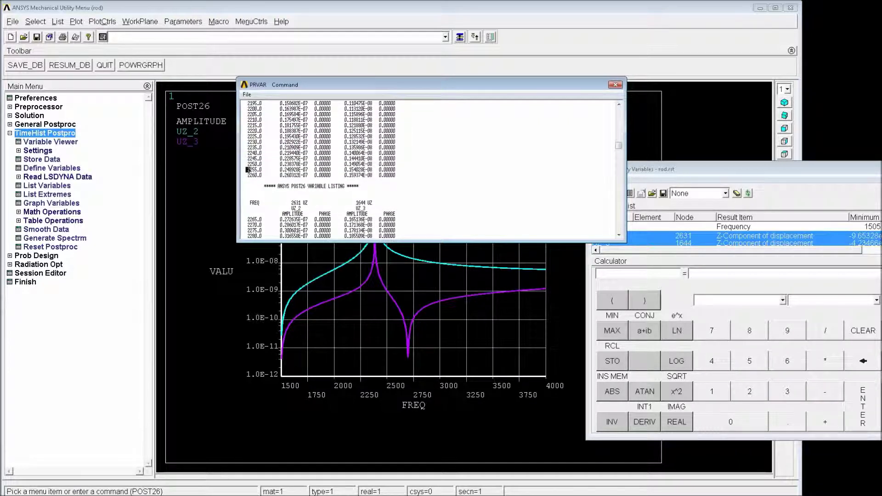
pyautogui.moveTo(247, 170); pyautogui.dragTo(294, 164)
pyautogui.scroll(-8, 321, 169)
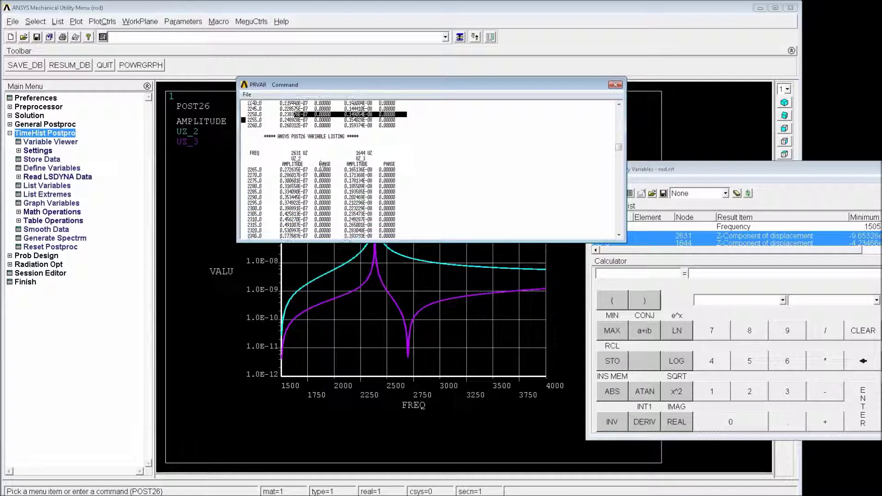
pyautogui.scroll(-2, 322, 169)
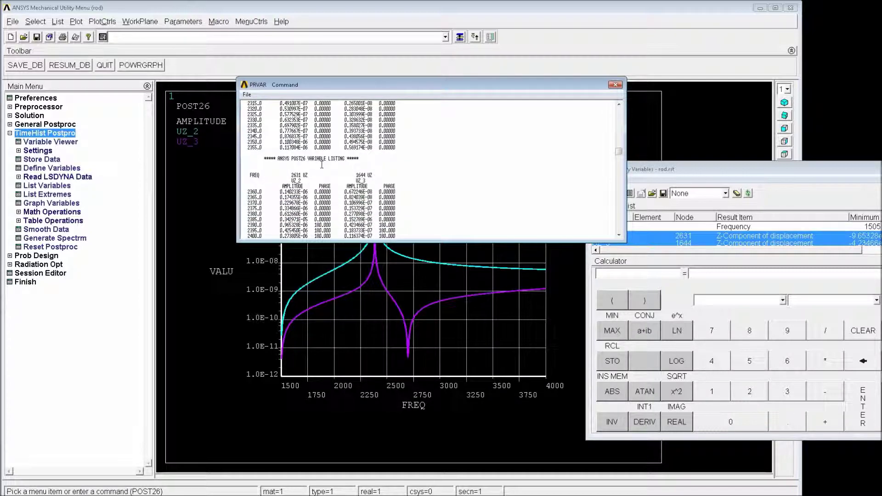
pyautogui.moveTo(247, 203); pyautogui.dragTo(393, 203)
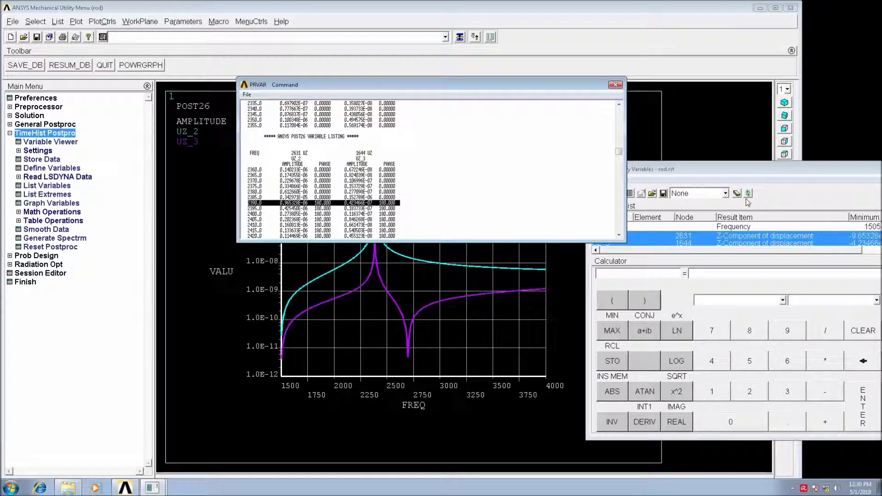
pyautogui.click(610, 175)
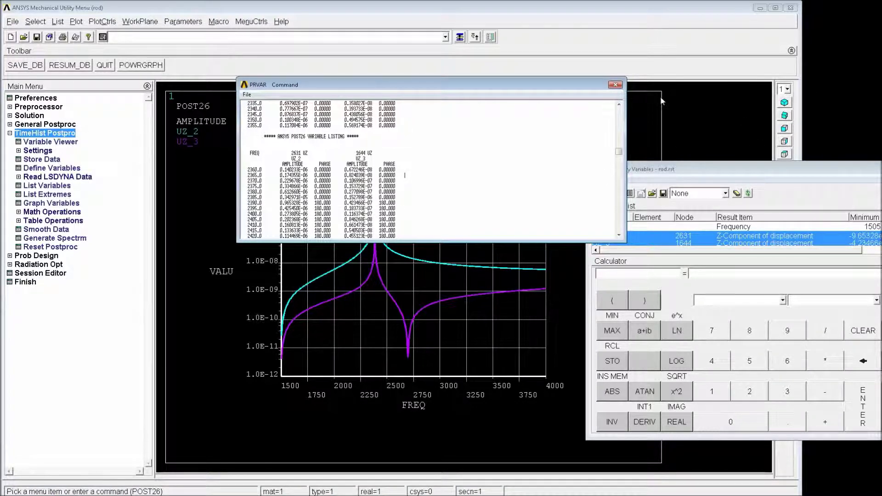
pyautogui.click(615, 85)
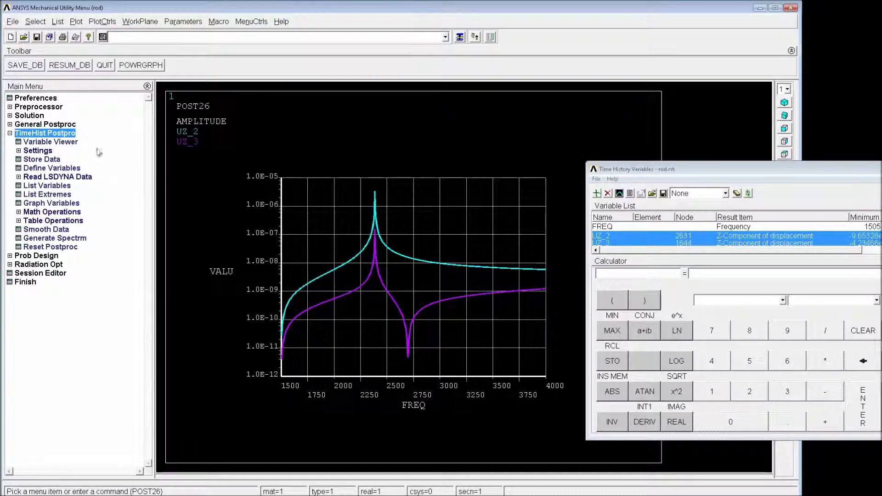
# Step: Read result set 355 at 2390 Hz and begin the plnsol,u,sum plot command
pyautogui.click(37, 125)
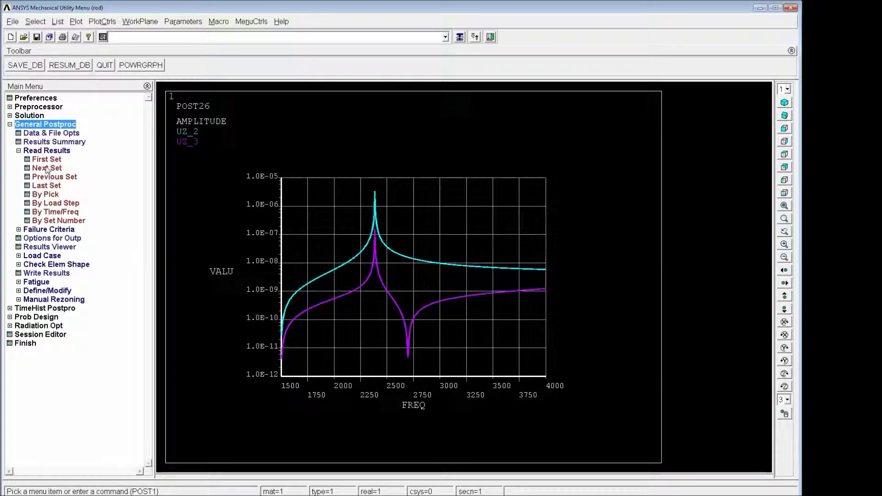
pyautogui.click(45, 196)
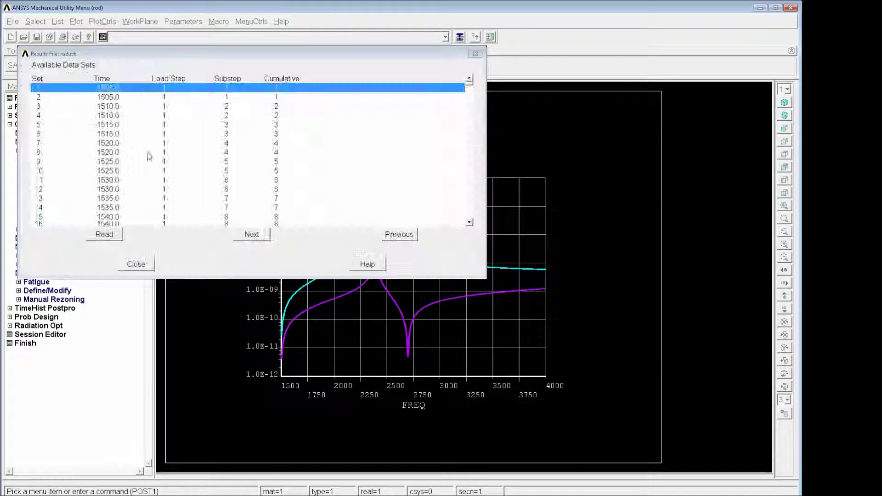
pyautogui.click(148, 152)
pyautogui.click(472, 118)
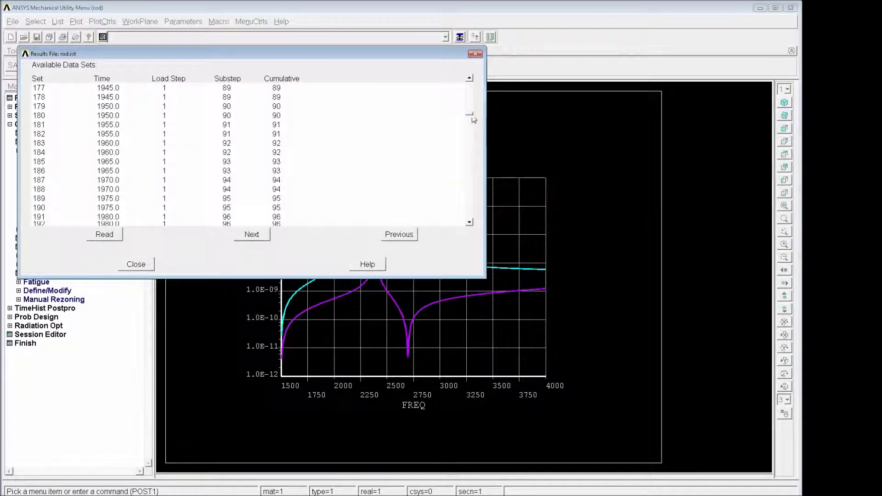
pyautogui.moveTo(474, 119); pyautogui.dragTo(469, 143)
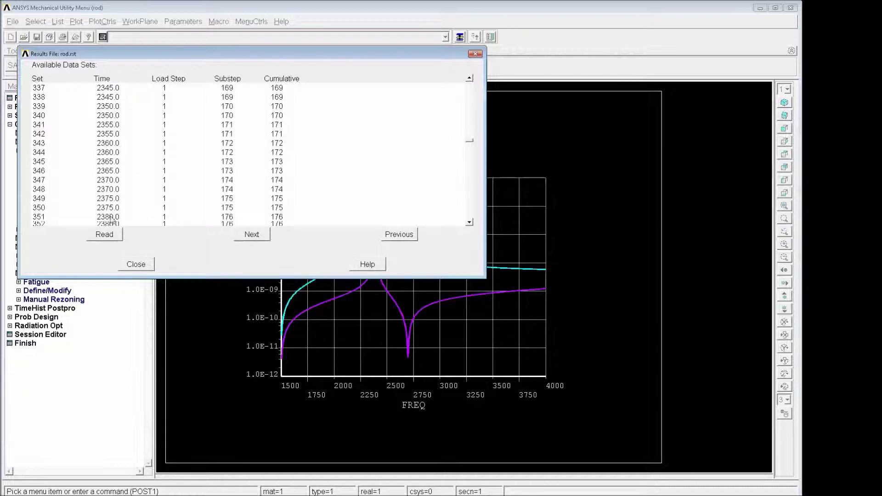
pyautogui.click(125, 199)
pyautogui.click(469, 223)
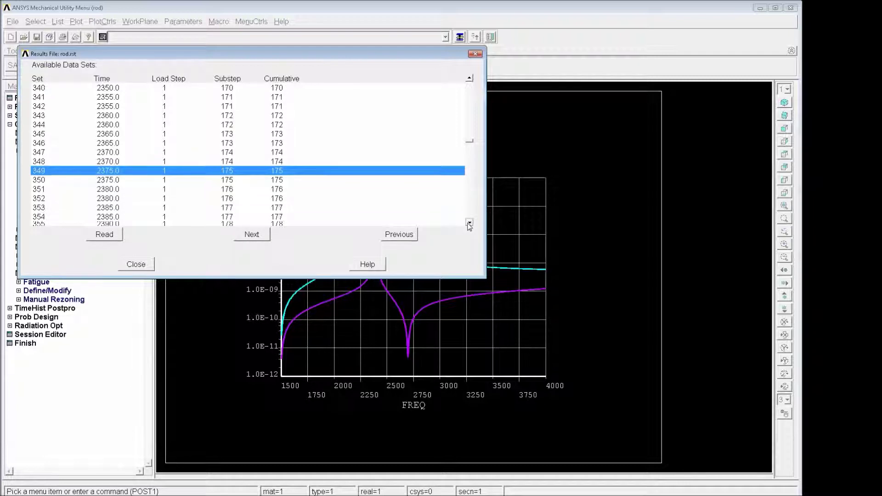
pyautogui.click(469, 223)
pyautogui.click(468, 223)
pyautogui.click(125, 182)
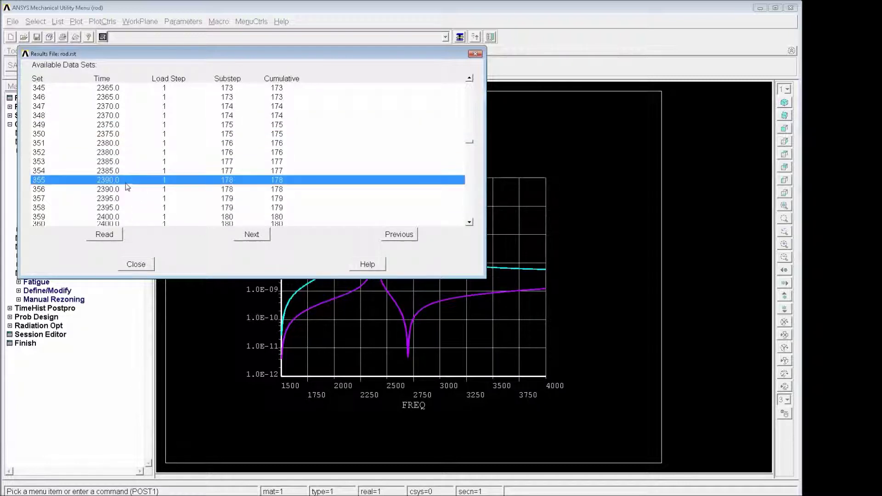
pyautogui.click(113, 236)
pyautogui.click(147, 264)
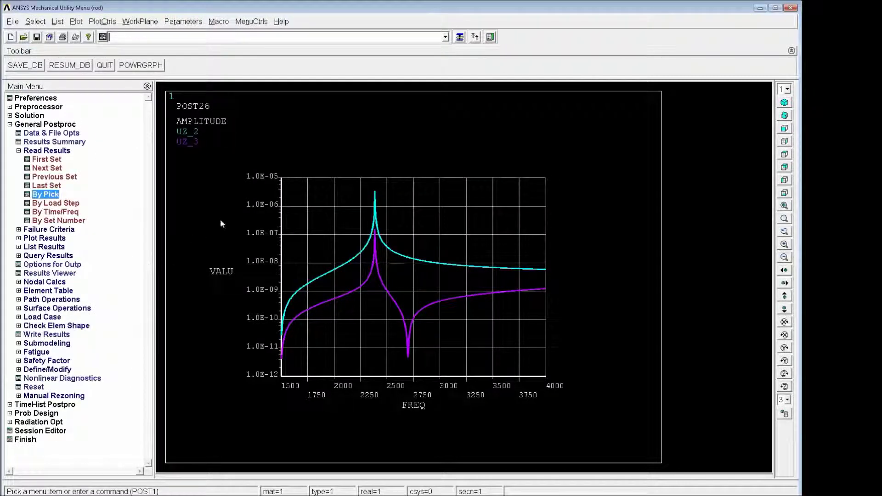
pyautogui.write('plnsol,,s')
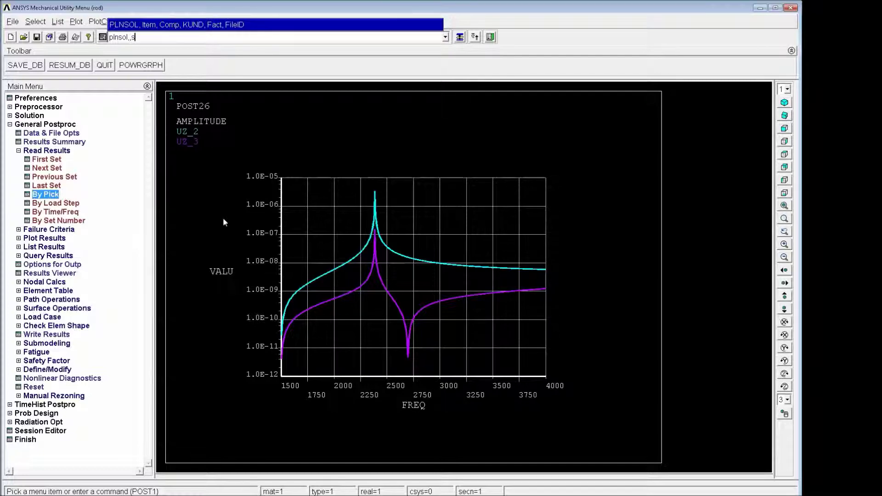
pyautogui.write('l,u,sum')
# Step: Plot the 2390 Hz displacement sum contour, then the displacement vectors (PLVECT,U), and rotate the view slightly
pyautogui.press('Return')
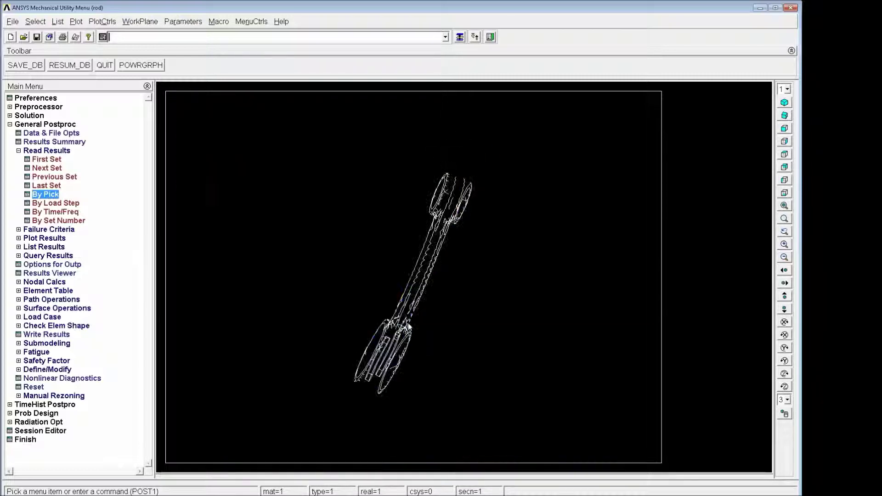
pyautogui.write('plvu')
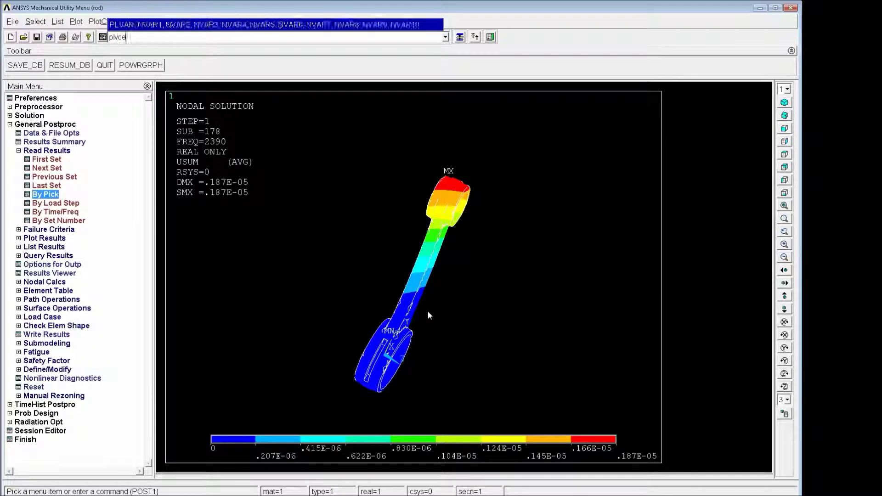
pyautogui.press('BackSpace')
pyautogui.write('ect,u')
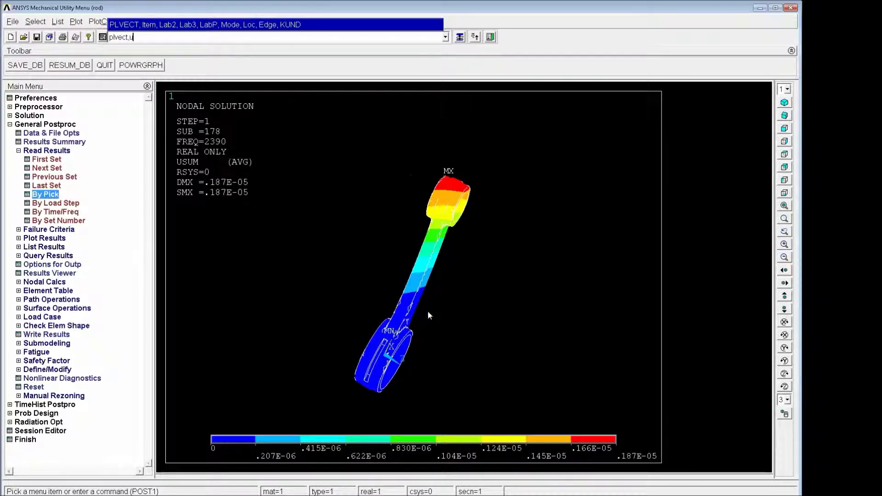
pyautogui.press('Return')
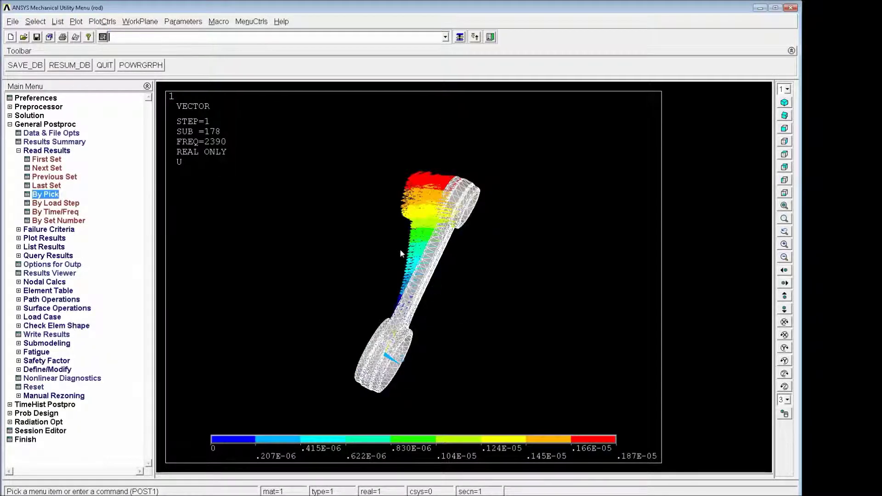
pyautogui.scroll(1, 399, 249)
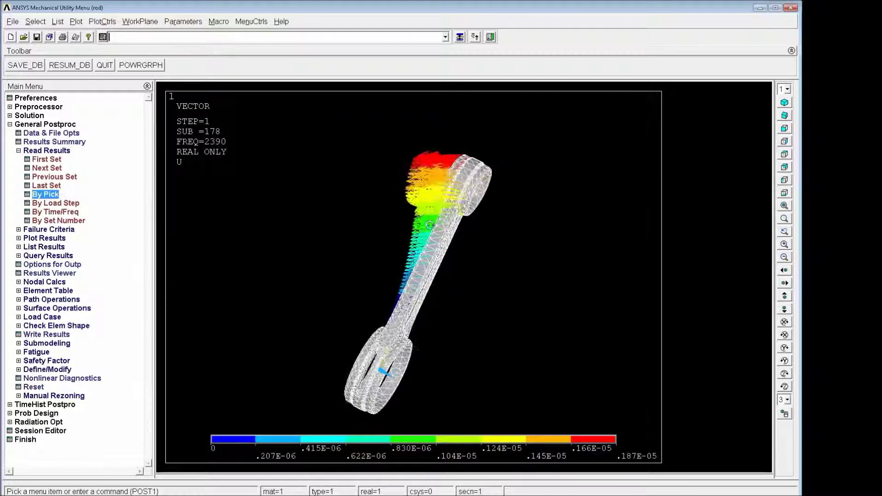
pyautogui.keyDown('ctrl'); pyautogui.moveTo(429, 225); pyautogui.dragTo(457, 180, button='right'); pyautogui.keyUp('ctrl')
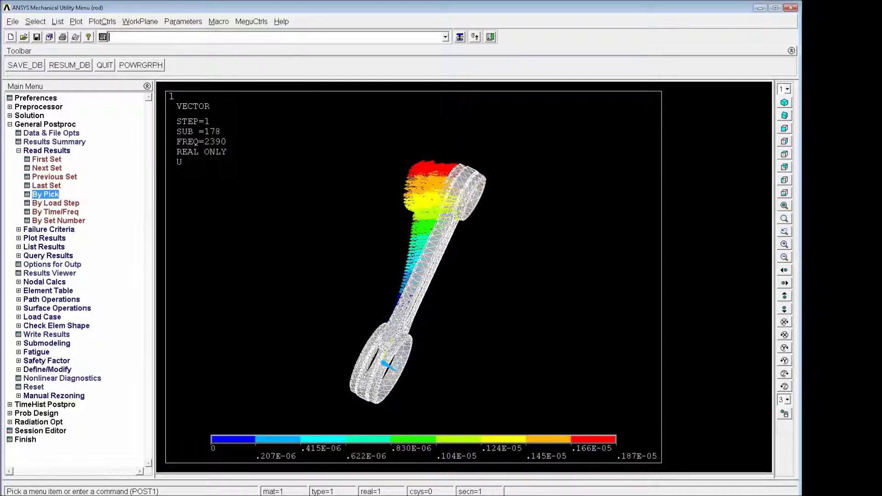
# Step: Redisplay the connecting rod as an areas plot with APLOT
pyautogui.write('APL')
pyautogui.press('Return')
pyautogui.press('Return')
pyautogui.write('P')
pyautogui.press('BackSpace')
pyautogui.write('APLOT')
pyautogui.press('Return')
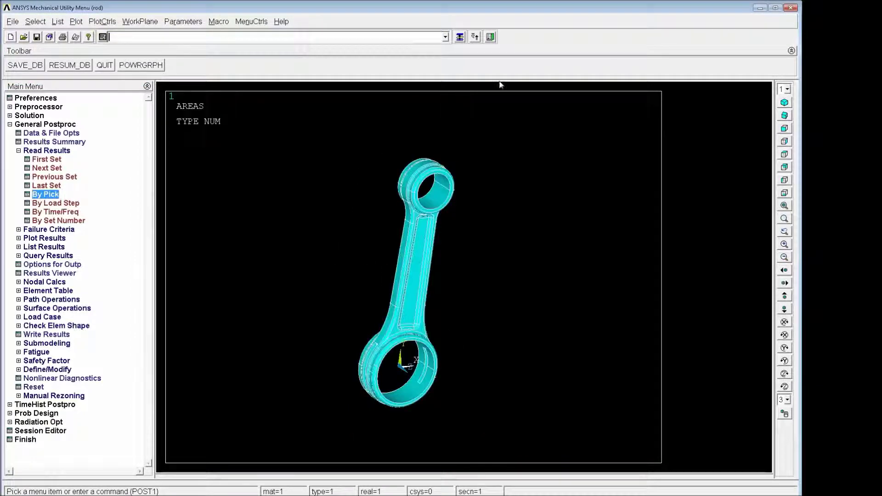
pyautogui.click(104, 21)
# Step: Animate the deformed USUM mode shape over 20 frames at 0.2 s delay, then stop and close the player
pyautogui.moveTo(132, 136)
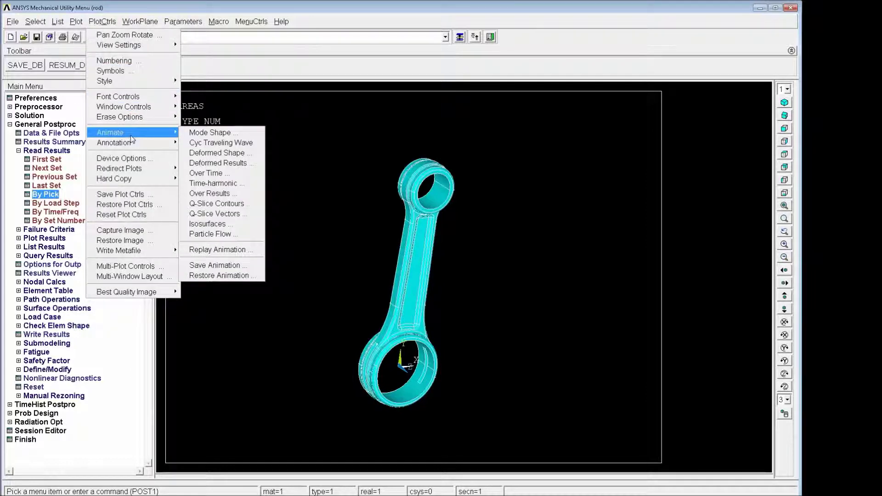
pyautogui.click(209, 132)
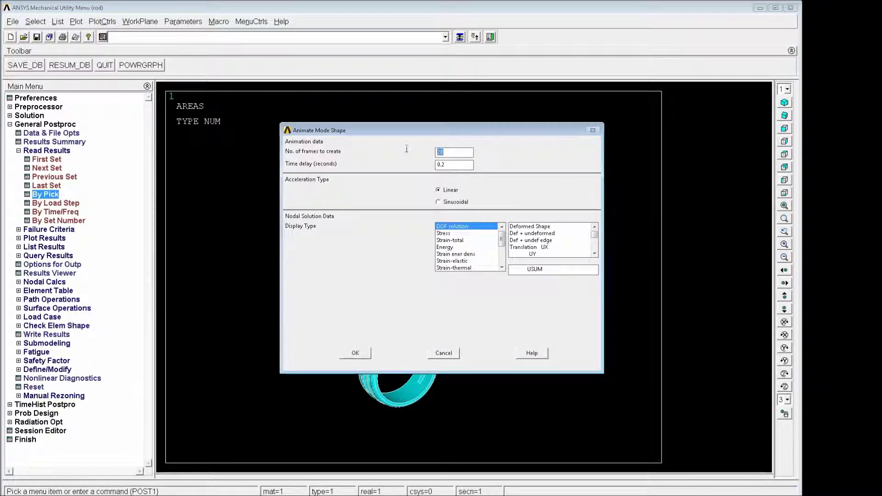
pyautogui.click(452, 164)
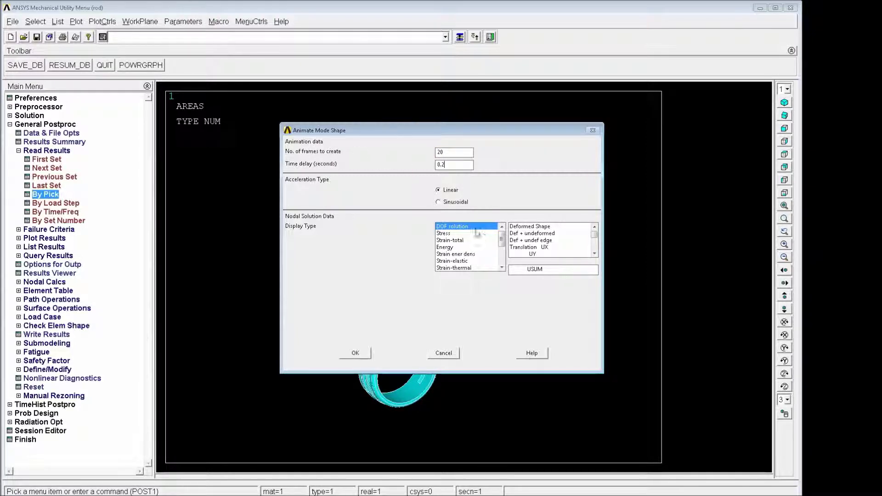
pyautogui.click(530, 227)
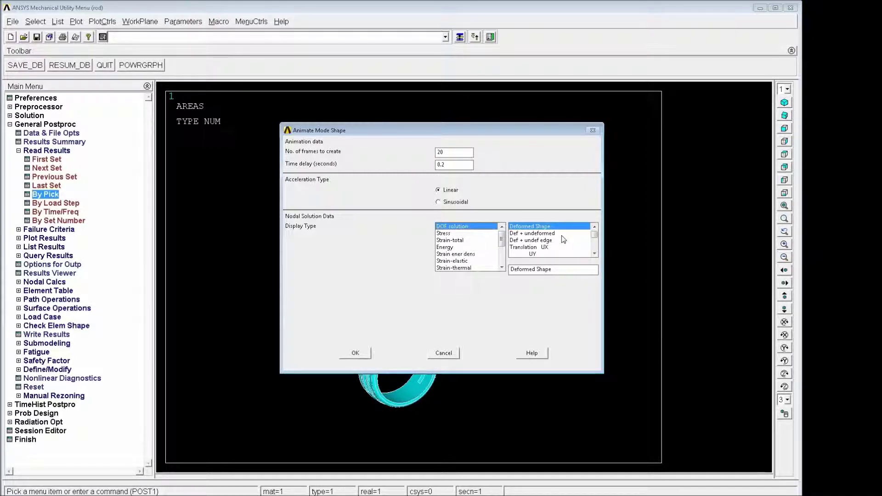
pyautogui.click(595, 254)
pyautogui.click(594, 254)
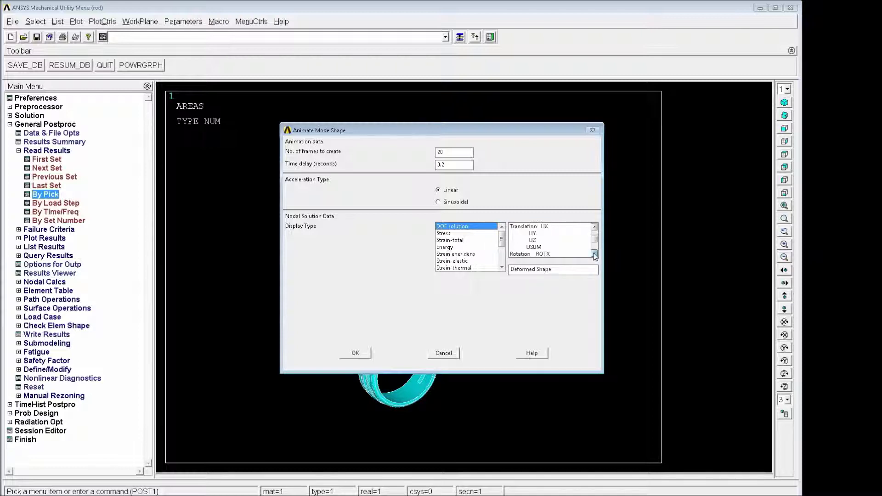
pyautogui.click(534, 247)
pyautogui.click(366, 353)
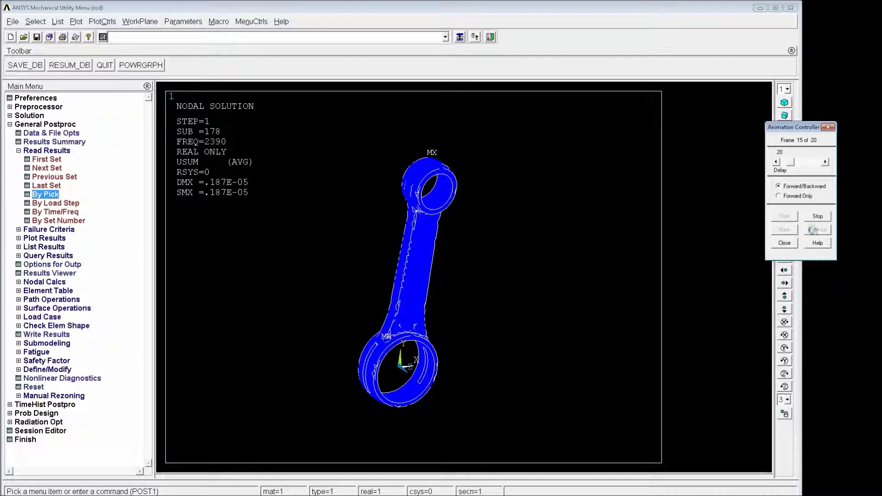
pyautogui.click(822, 220)
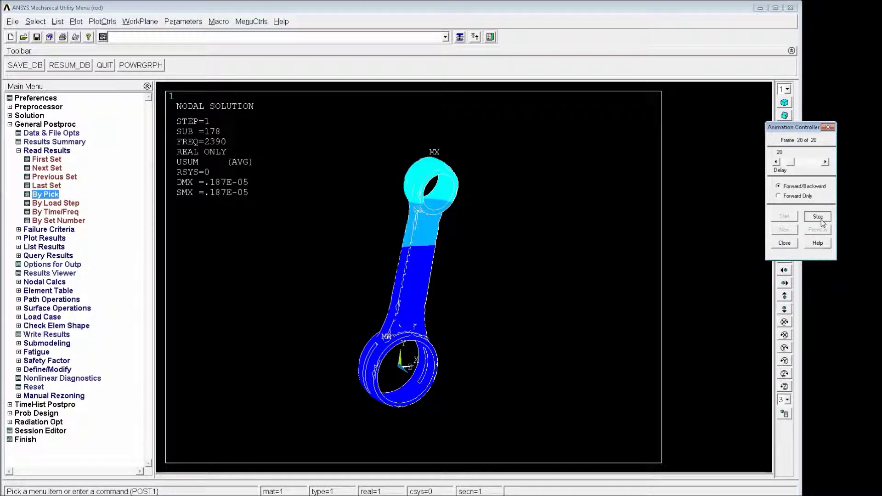
pyautogui.click(784, 242)
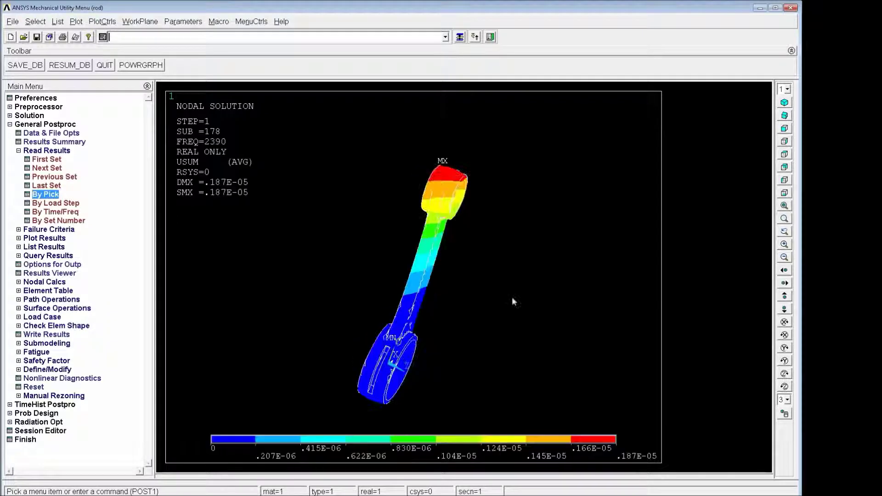
# Step: Replay the 20-frame mode shape animation with the same settings and close the Animation Controller
pyautogui.click(102, 21)
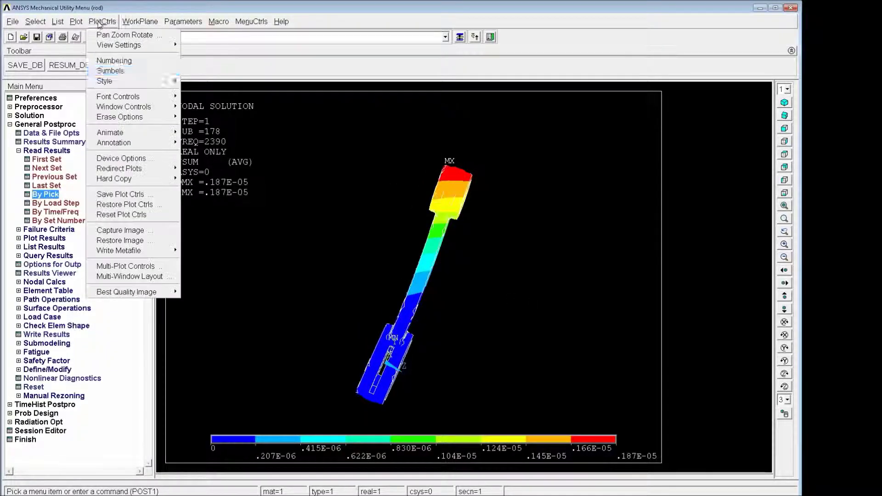
pyautogui.moveTo(126, 133)
pyautogui.click(202, 132)
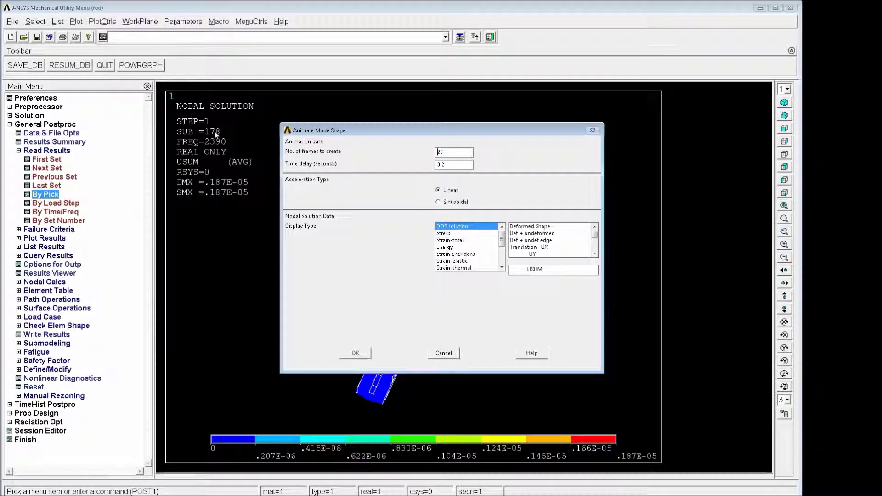
pyautogui.click(354, 351)
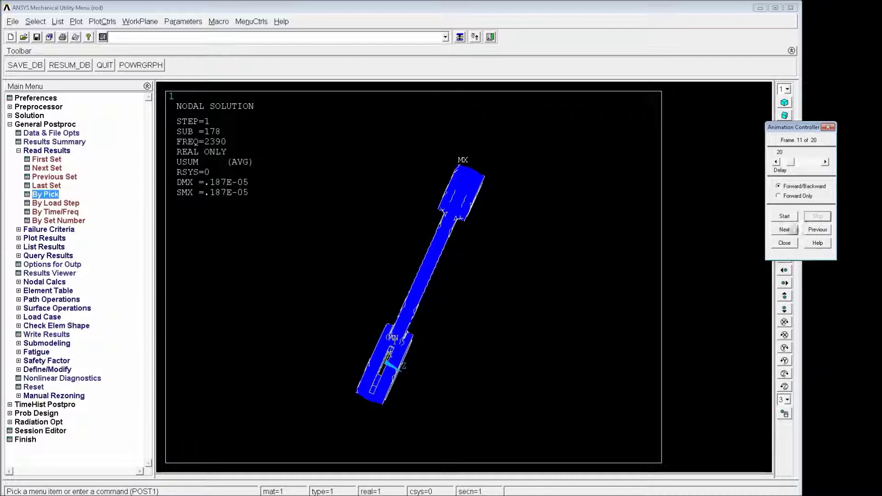
pyautogui.click(784, 242)
# Step: Rotate the deformed rod contour to a front view with a slight tilt
pyautogui.keyDown('ctrl'); pyautogui.moveTo(584, 257); pyautogui.dragTo(487, 225, button='right'); pyautogui.keyUp('ctrl')
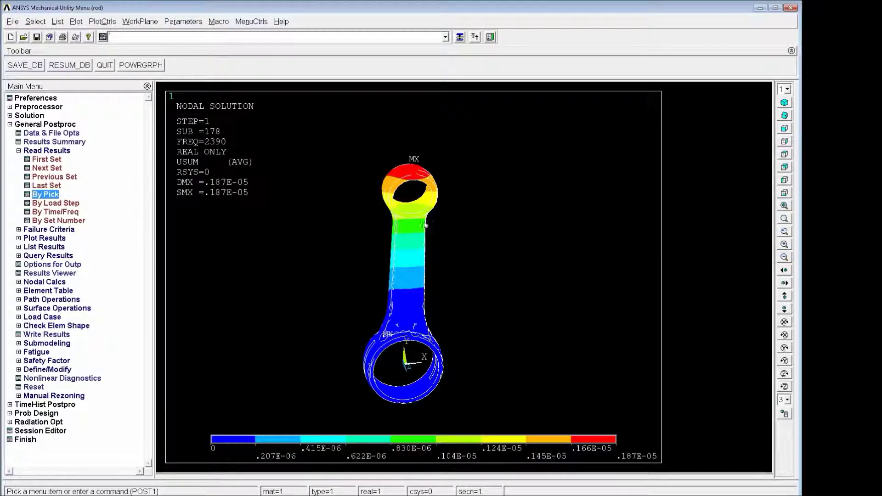
pyautogui.keyDown('ctrl'); pyautogui.moveTo(427, 218); pyautogui.dragTo(407, 232, button='right'); pyautogui.keyUp('ctrl')
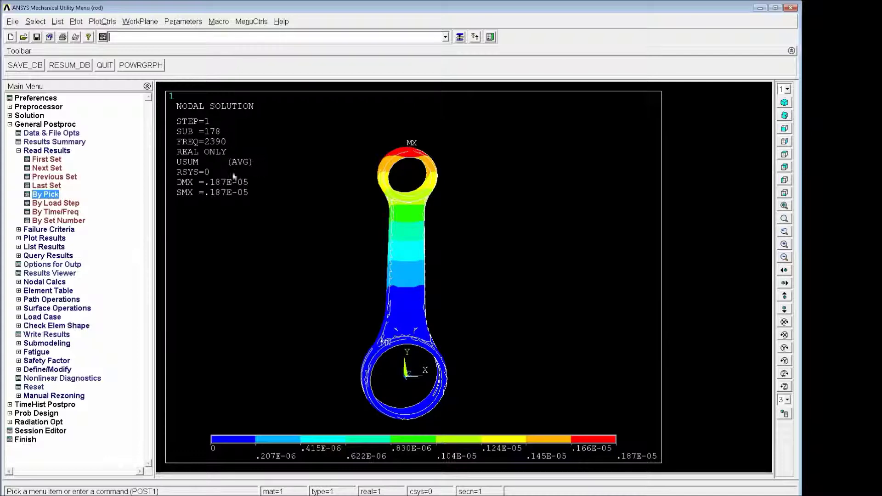
pyautogui.keyDown('ctrl'); pyautogui.moveTo(408, 264); pyautogui.dragTo(425, 271, button='right'); pyautogui.keyUp('ctrl')
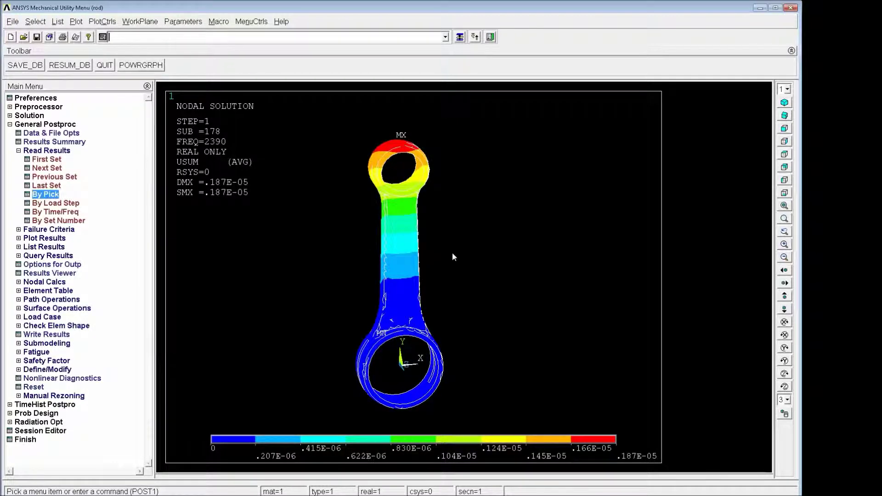